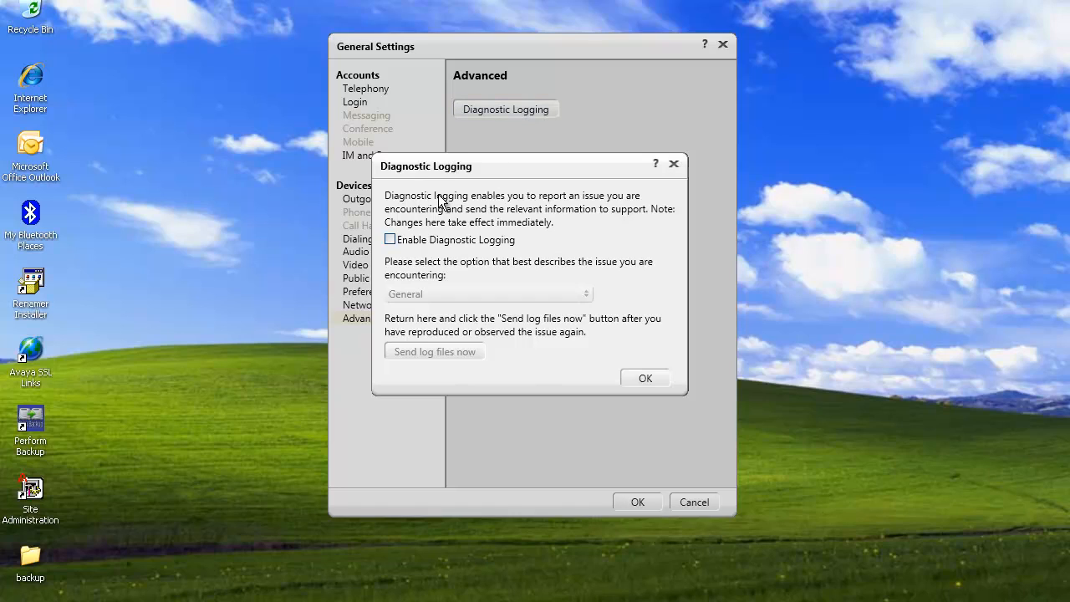
Enable diagnostic logging and open the list of issue types that describe the problem
{"action": "left_click", "coordinate": [419, 240]}
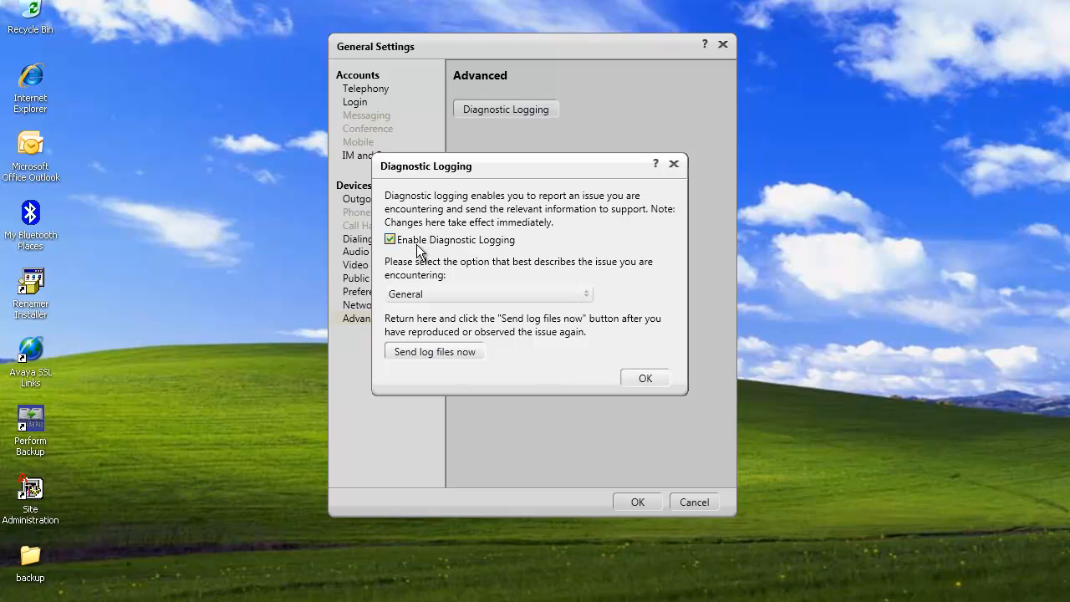
{"action": "left_click", "coordinate": [425, 296]}
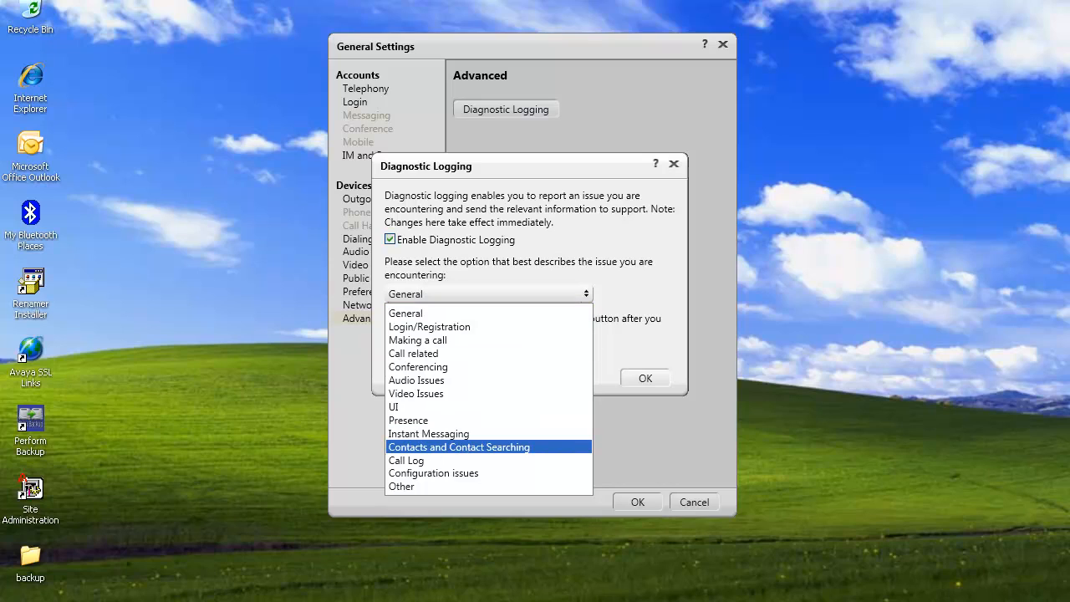
Switch to the Avaya one-X Communicator folder, open onexcuiconfig.xml in Notepad++ and examine SelectedDiagnosticLoggingIssue in its Diagnostics section
{"action": "key", "text": "alt+Tab"}
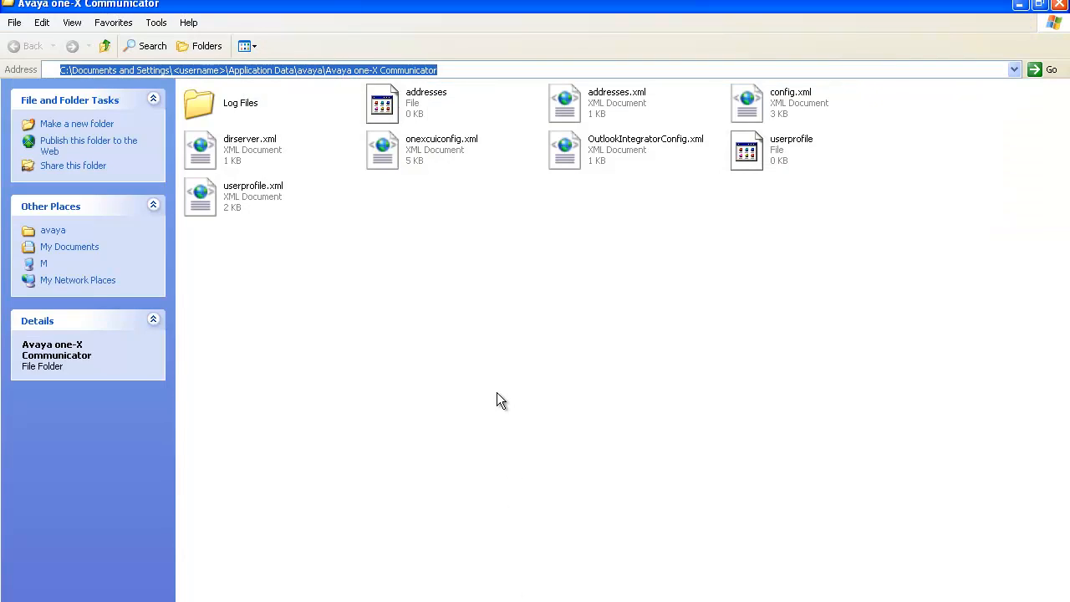
{"action": "left_click", "coordinate": [391, 148]}
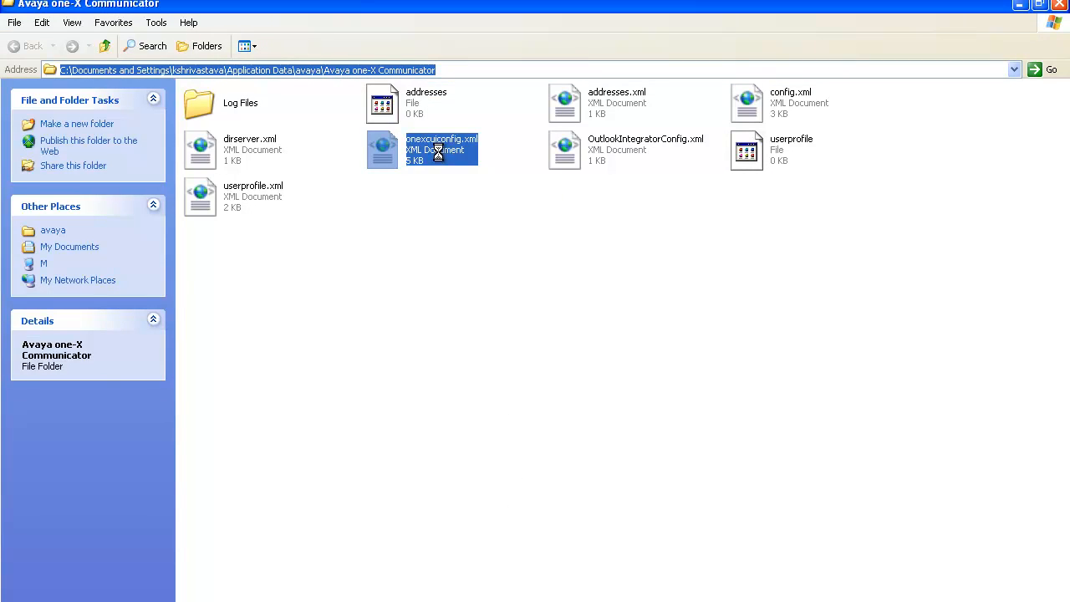
{"action": "right_click", "coordinate": [438, 153]}
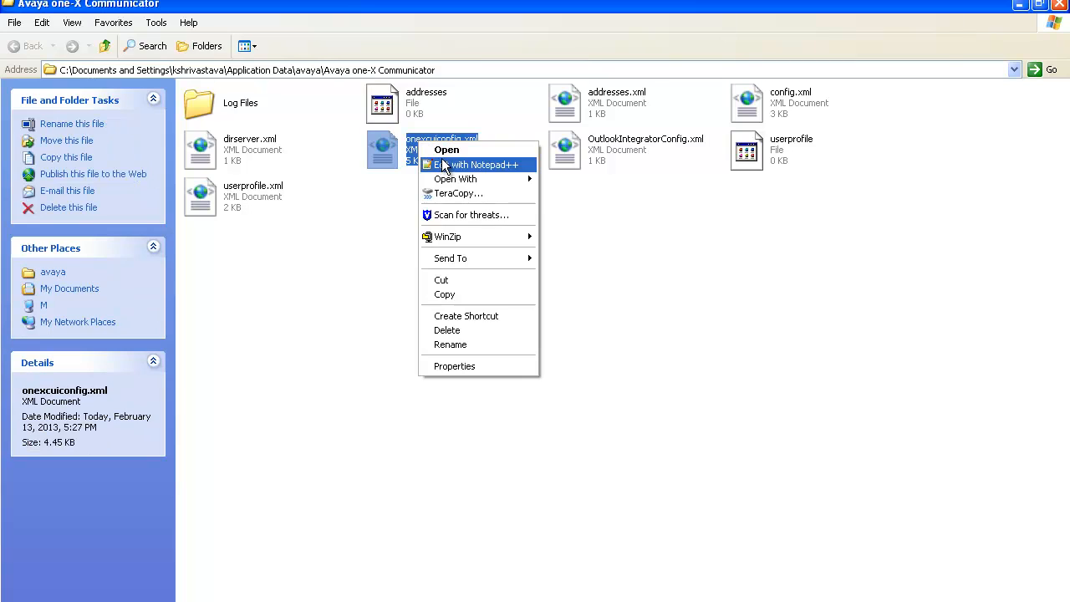
{"action": "left_click", "coordinate": [444, 164]}
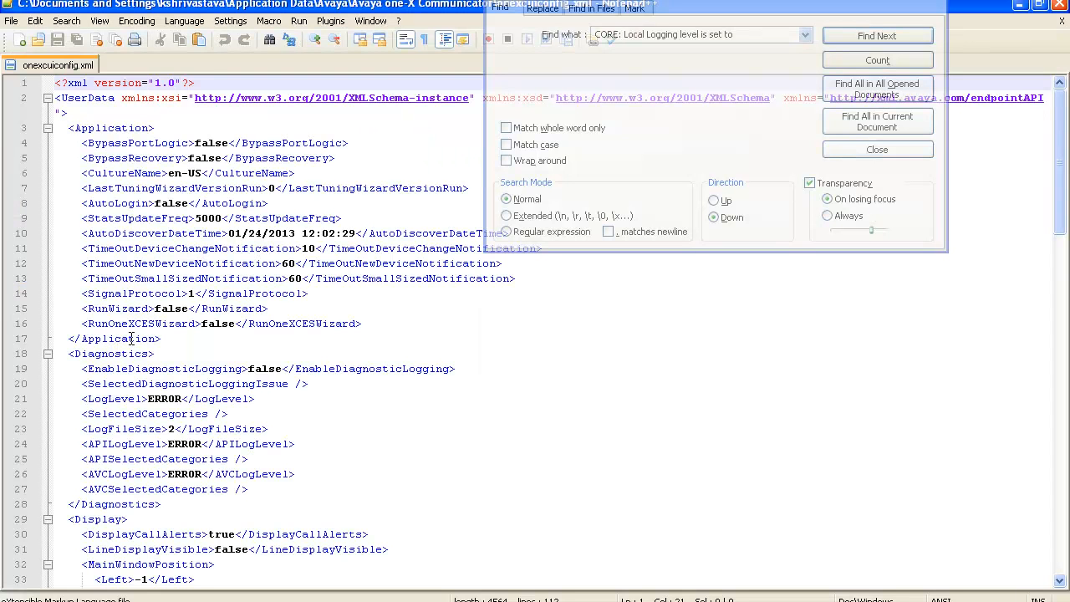
{"action": "left_click", "coordinate": [122, 352]}
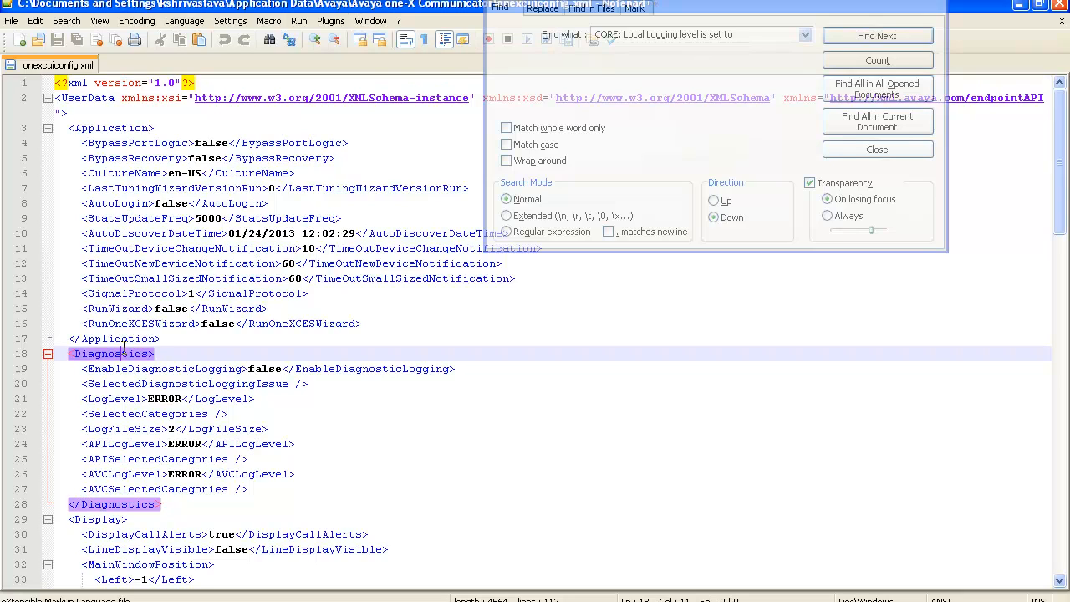
{"action": "double_click", "coordinate": [203, 383]}
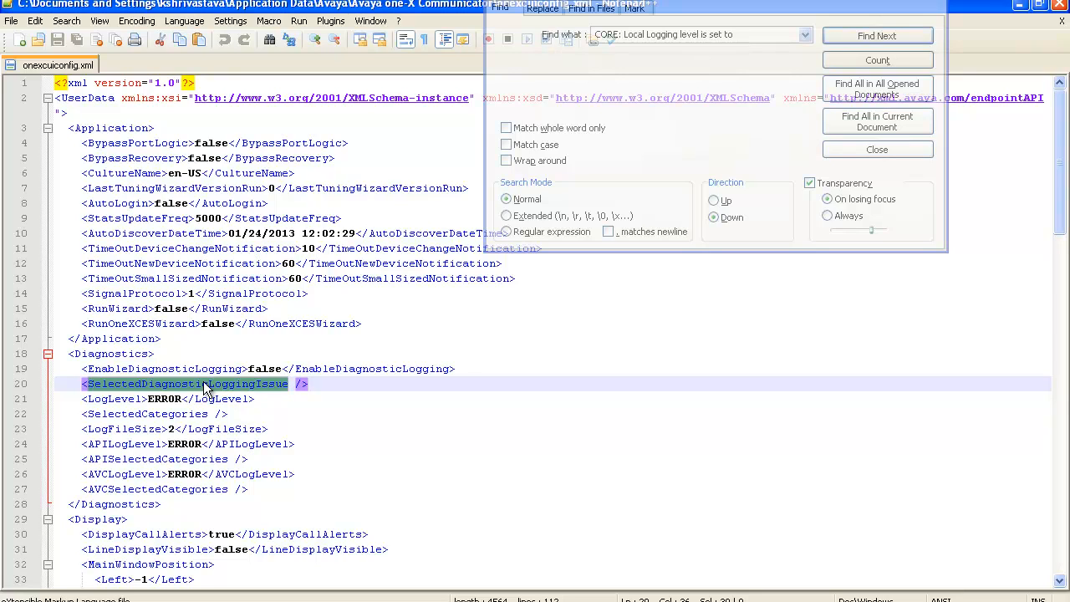
Switch back to the Avaya one-X Communicator folder window and open its Log Files folder
{"action": "key", "text": "alt+Tab"}
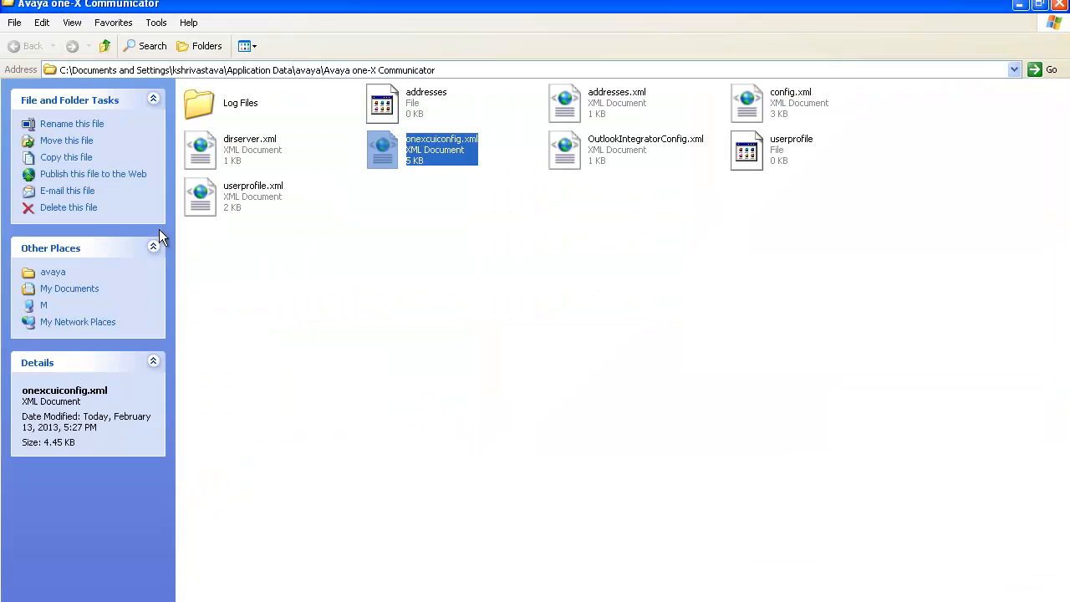
{"action": "double_click", "coordinate": [233, 108]}
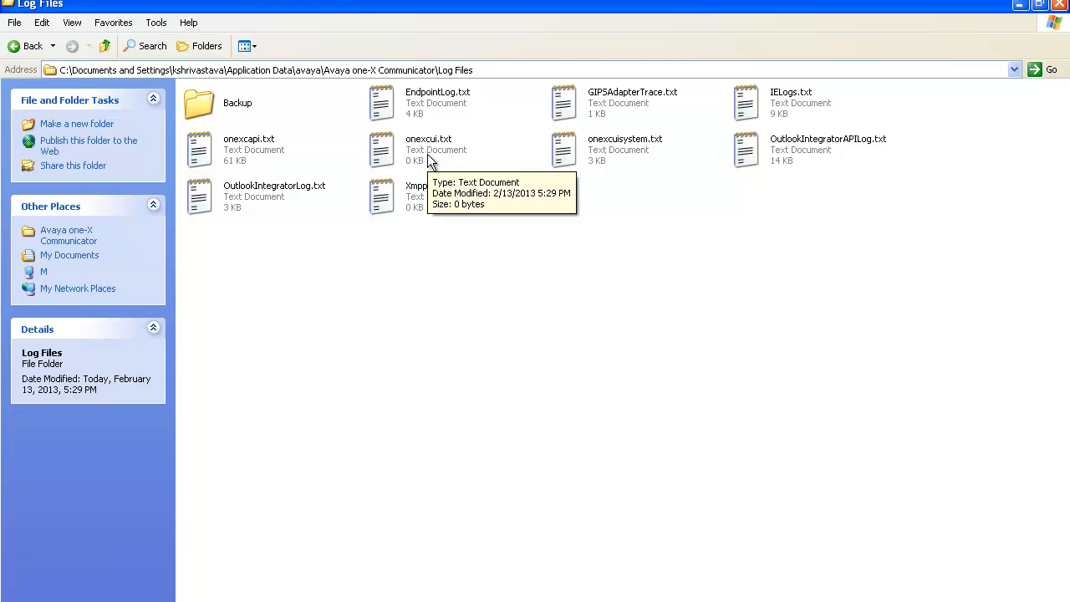
In Avaya one-X Communicator's advanced settings, enable diagnostic logging with the issue type Other and accept the General Settings
{"action": "key", "text": "alt+Tab"}
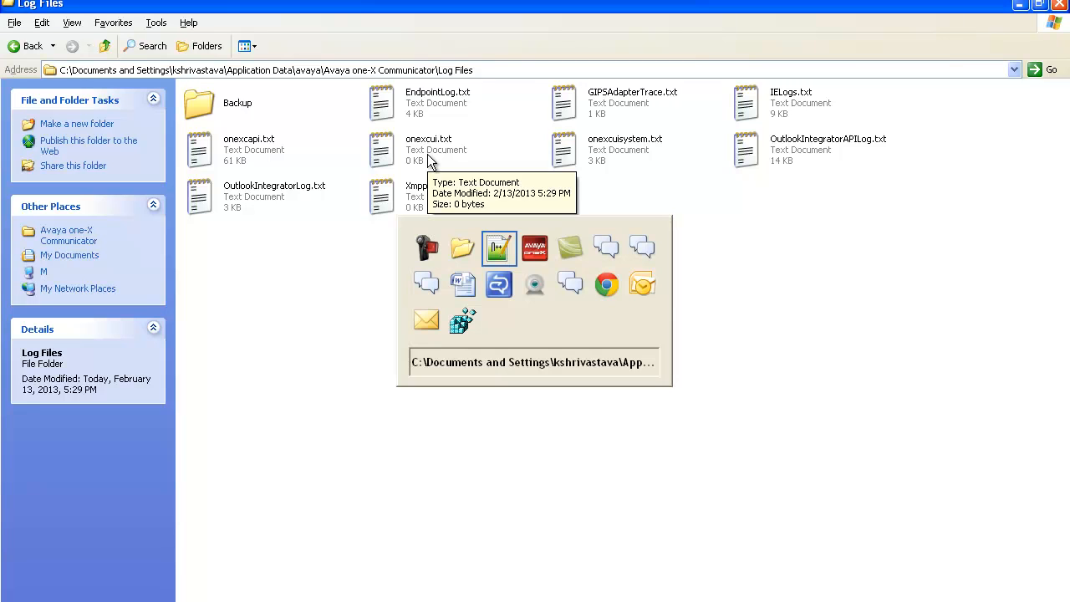
{"action": "key", "text": "alt+Tab"}
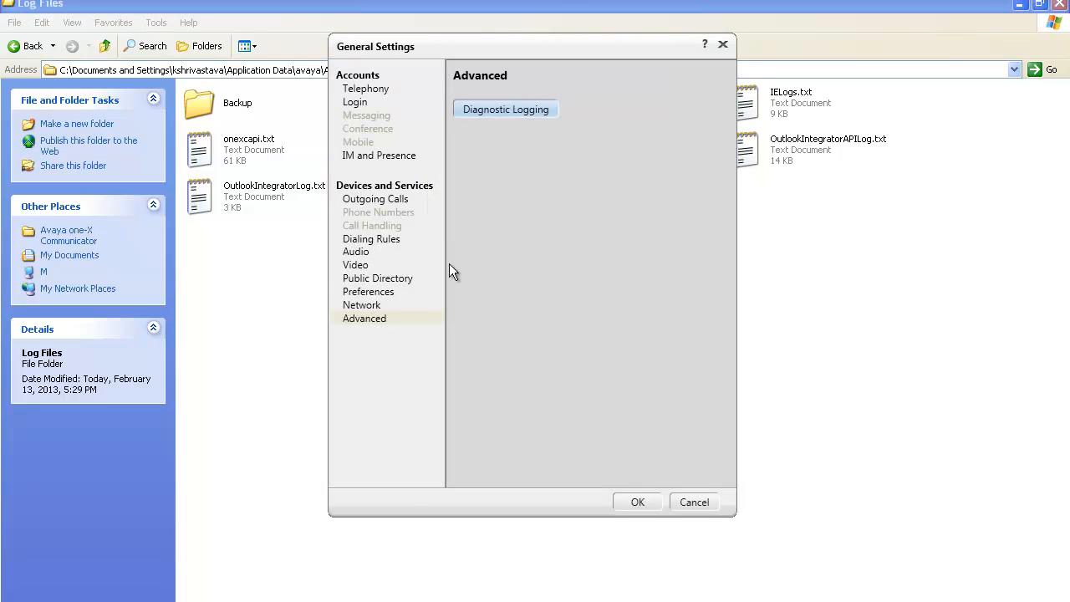
{"action": "left_click", "coordinate": [508, 110]}
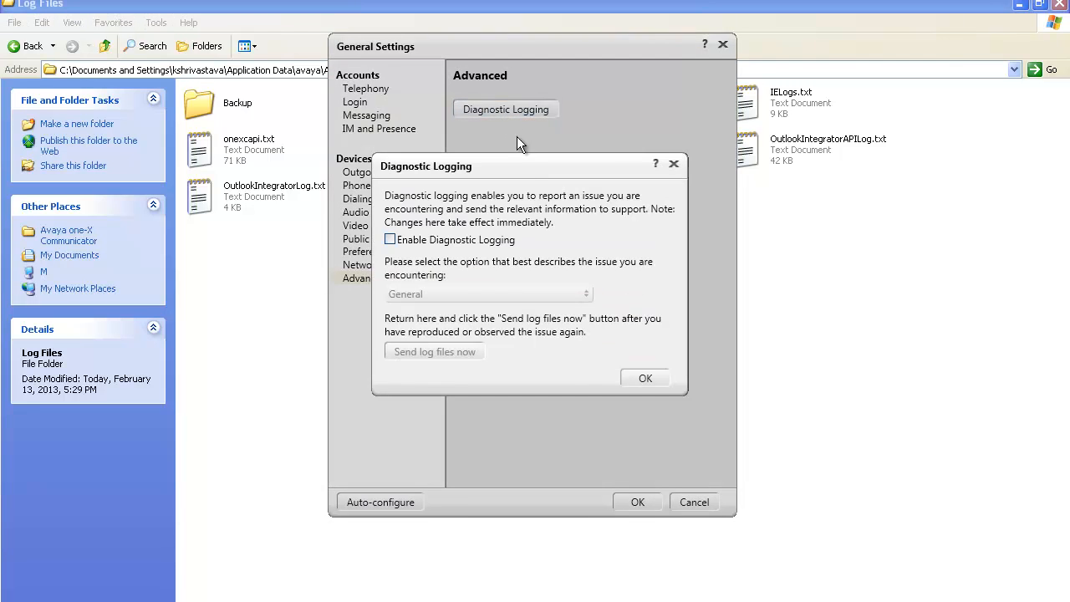
{"action": "left_click", "coordinate": [469, 241]}
{"action": "left_click", "coordinate": [463, 293]}
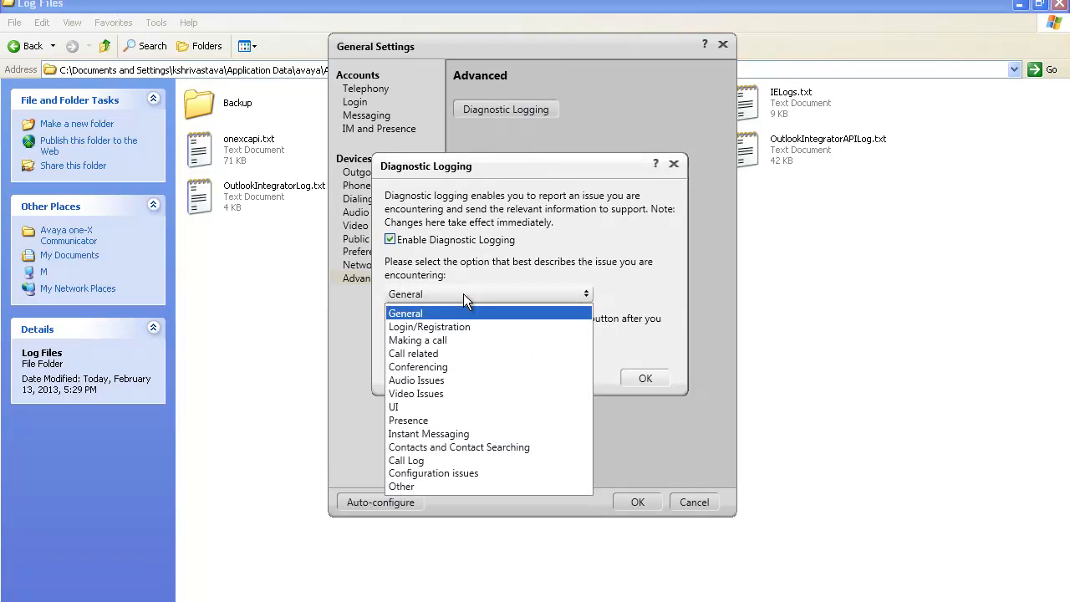
{"action": "left_click", "coordinate": [452, 485]}
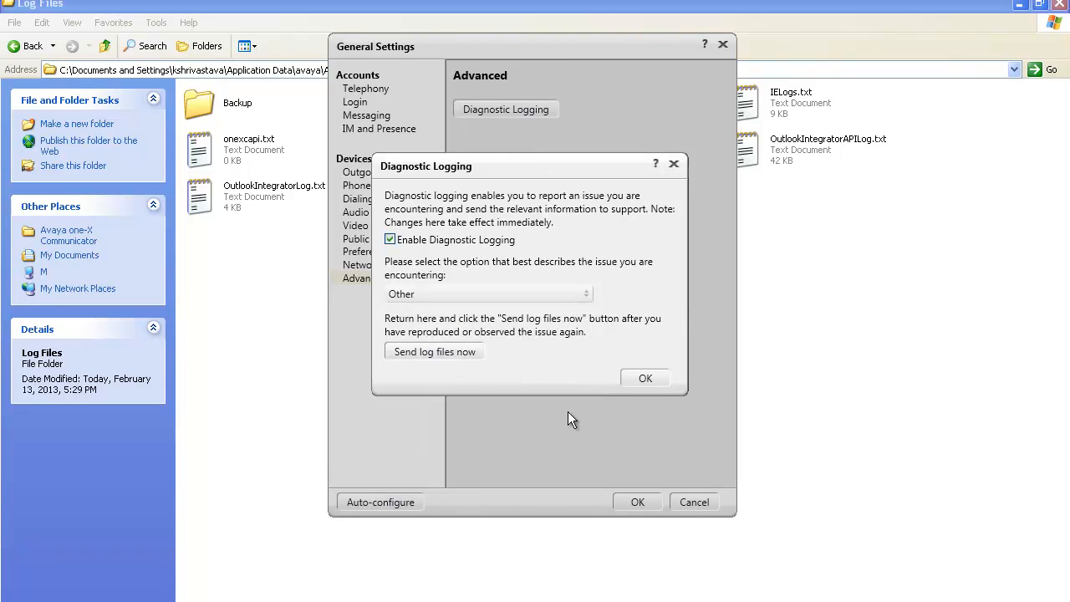
{"action": "left_click", "coordinate": [642, 380]}
{"action": "left_click", "coordinate": [640, 501]}
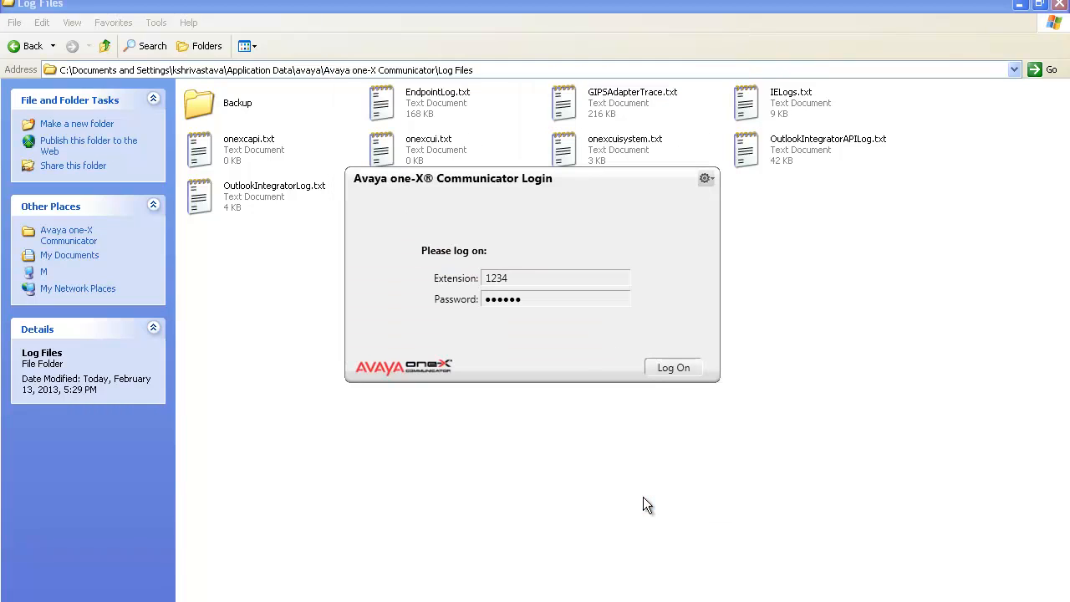
Open onexcui.txt from the Log Files folder in Notepad++ and highlight the "ApplyUseCase: Other" entry
{"action": "left_click", "coordinate": [847, 339]}
{"action": "left_click", "coordinate": [418, 155]}
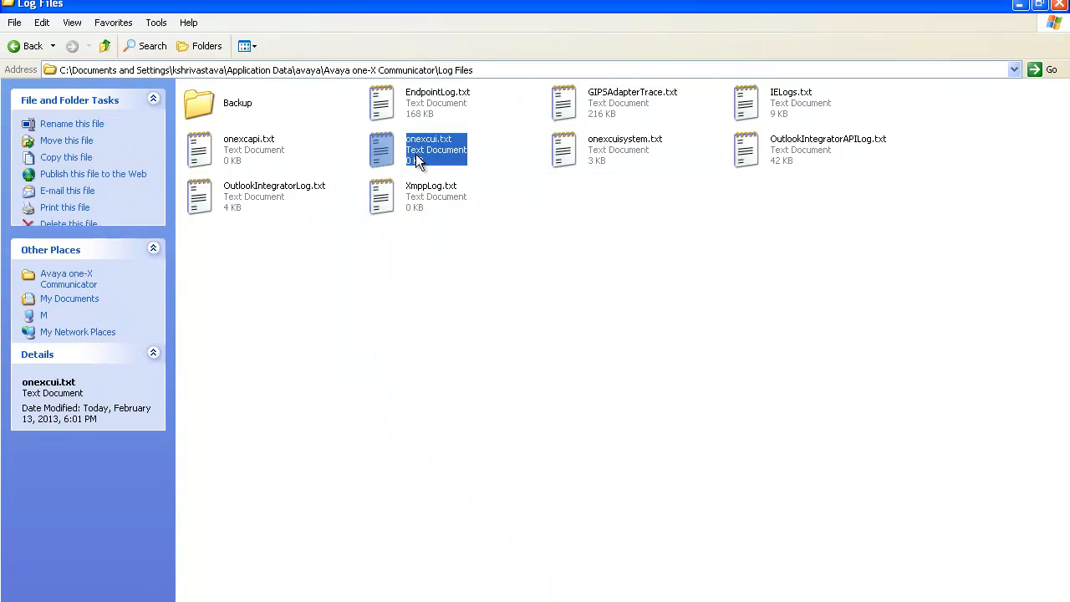
{"action": "right_click", "coordinate": [417, 155]}
{"action": "left_click", "coordinate": [444, 164]}
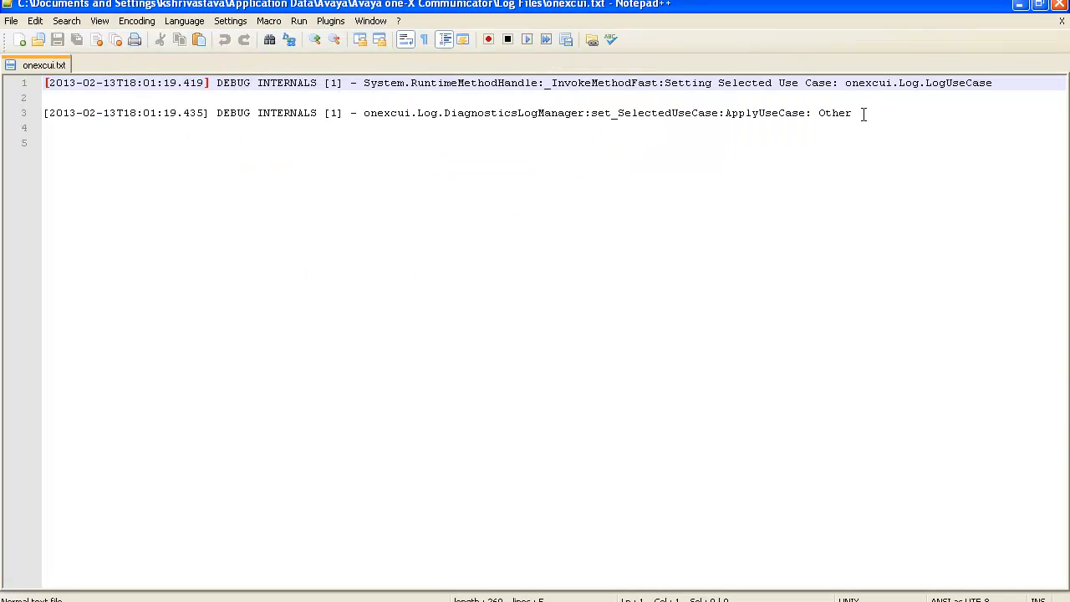
{"action": "left_click_drag", "start_coordinate": [862, 112], "coordinate": [724, 113]}
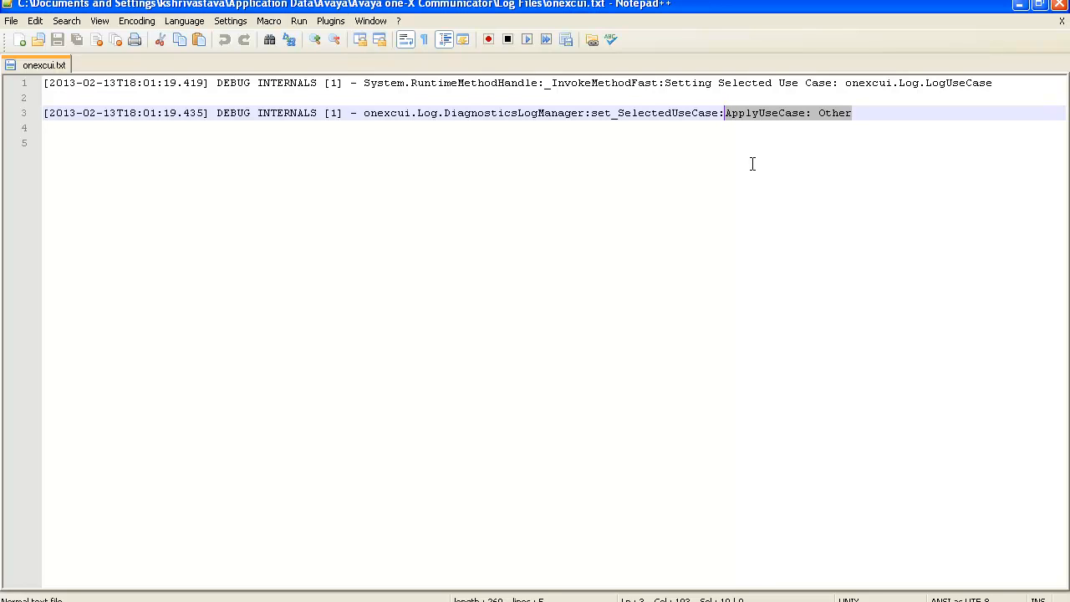
Return to the parent Avaya one-X Communicator folder, open onexcuiconfig.xml in Notepad++ and examine the diagnostic logging issue setting
{"action": "key", "text": "alt+Tab"}
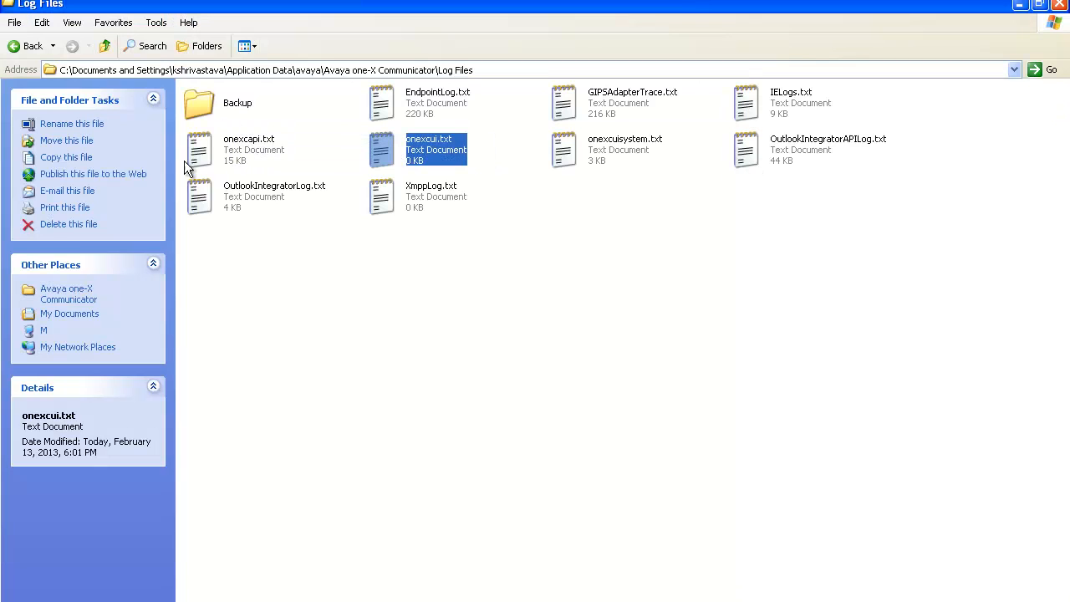
{"action": "left_click", "coordinate": [105, 45]}
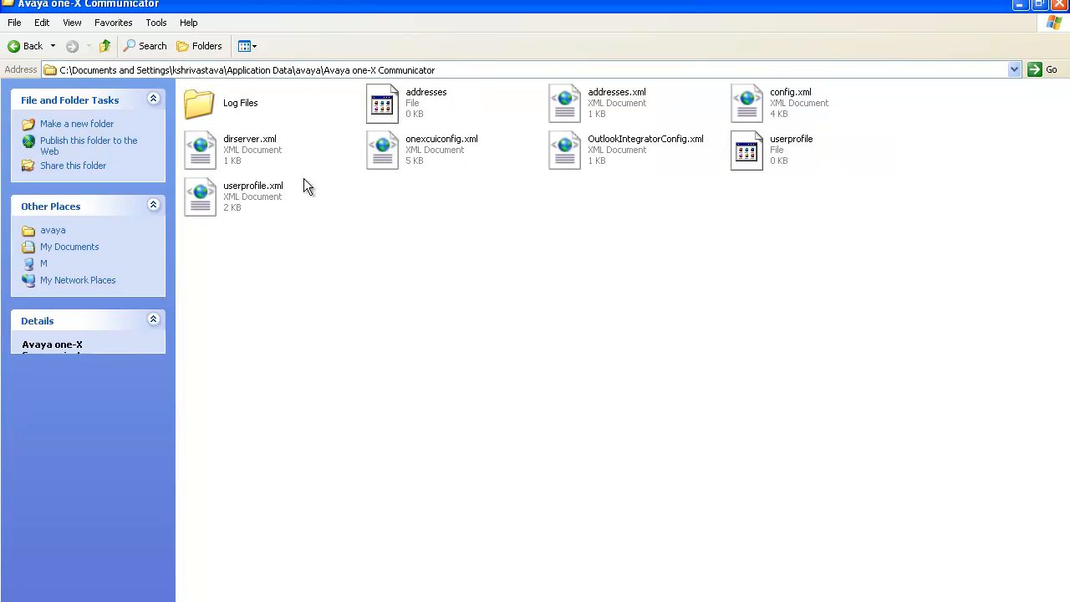
{"action": "double_click", "coordinate": [426, 156]}
{"action": "right_click", "coordinate": [426, 157]}
{"action": "left_click", "coordinate": [472, 179]}
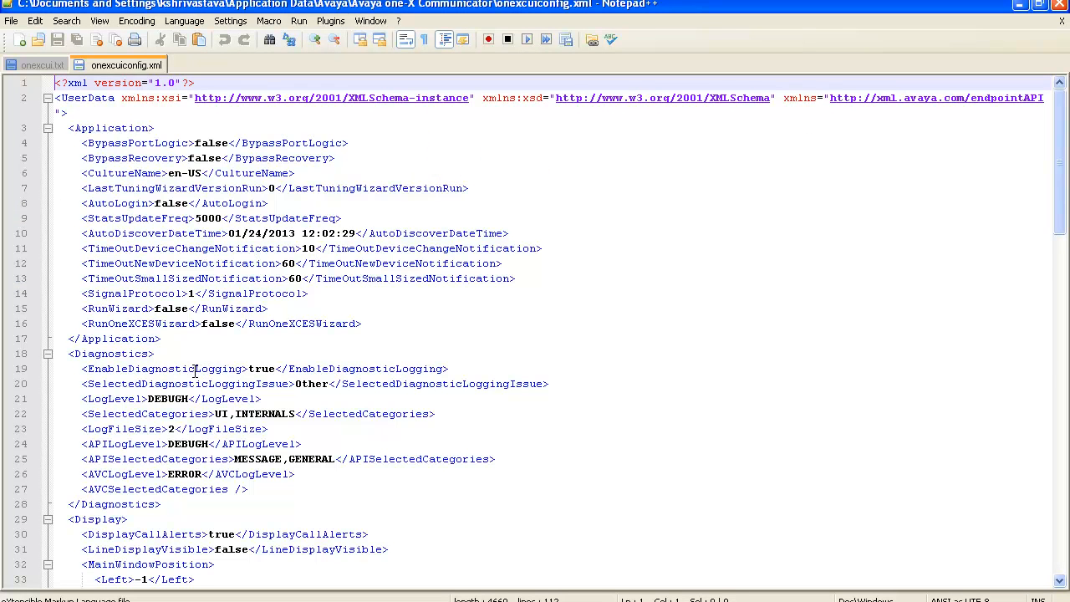
{"action": "left_click_drag", "start_coordinate": [195, 369], "coordinate": [351, 383]}
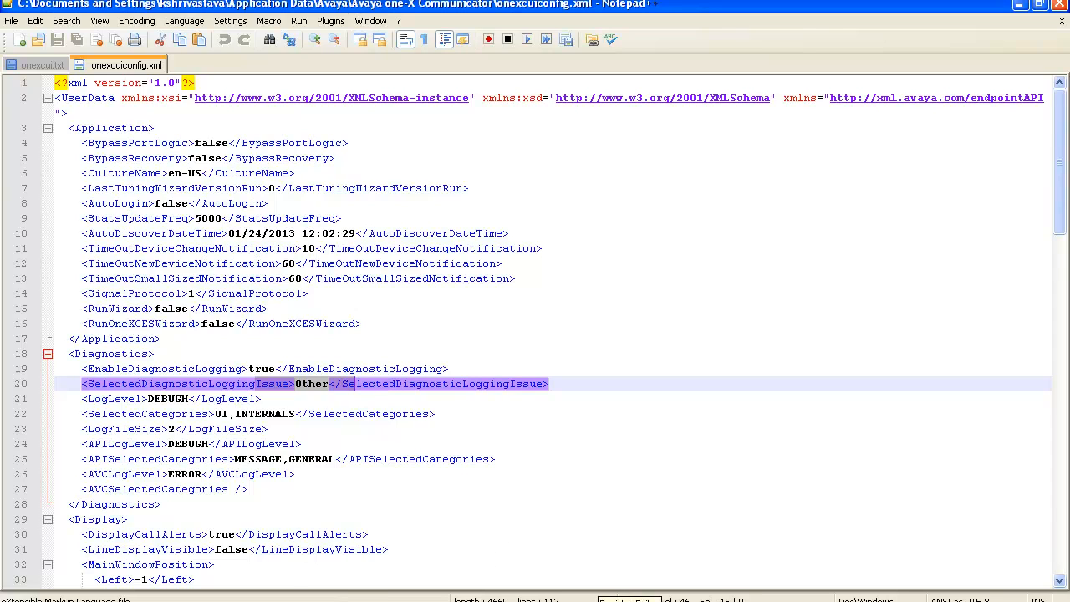
Start the Registry Editor with regedit and open the key HKEY_LOCAL_MACHINE\SOFTWARE\Avaya\Avaya one-X Communicator\Settings
{"action": "key", "text": "super"}
{"action": "left_click", "coordinate": [248, 551]}
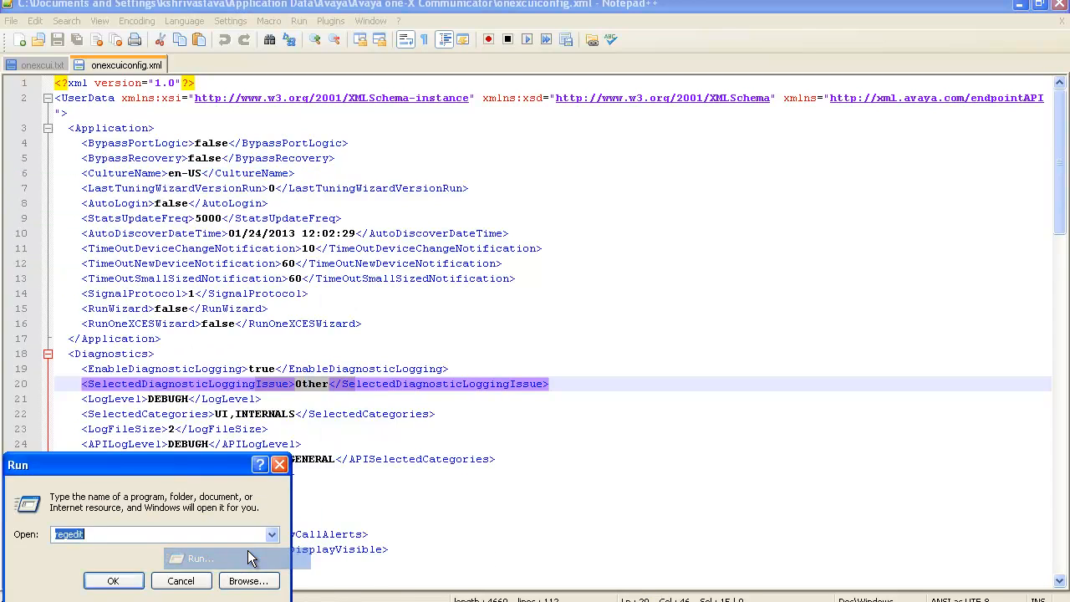
{"action": "key", "text": "Return"}
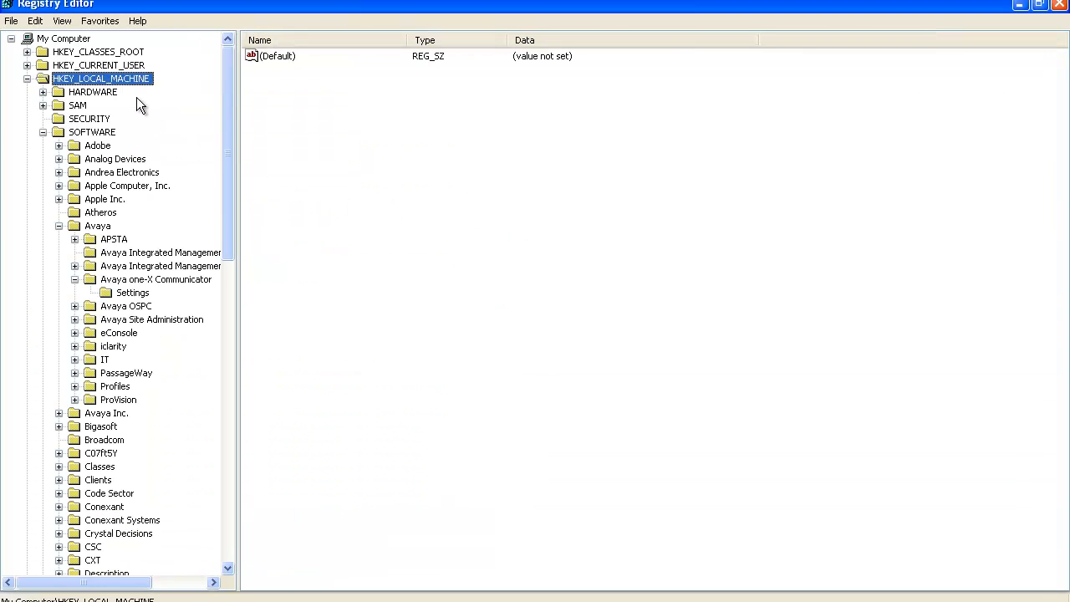
{"action": "left_click", "coordinate": [100, 133]}
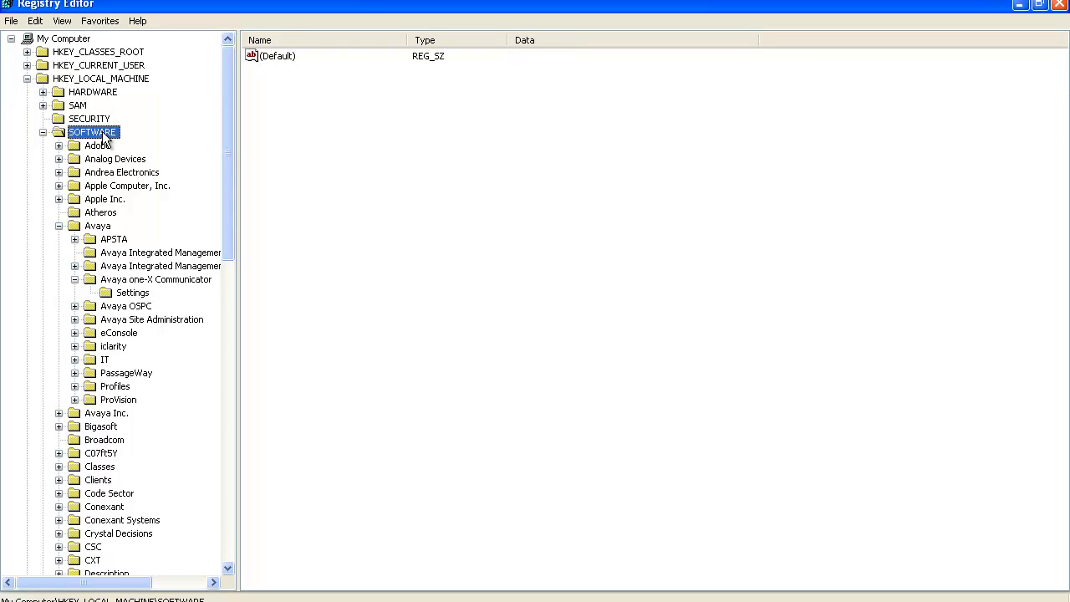
{"action": "left_click", "coordinate": [96, 226]}
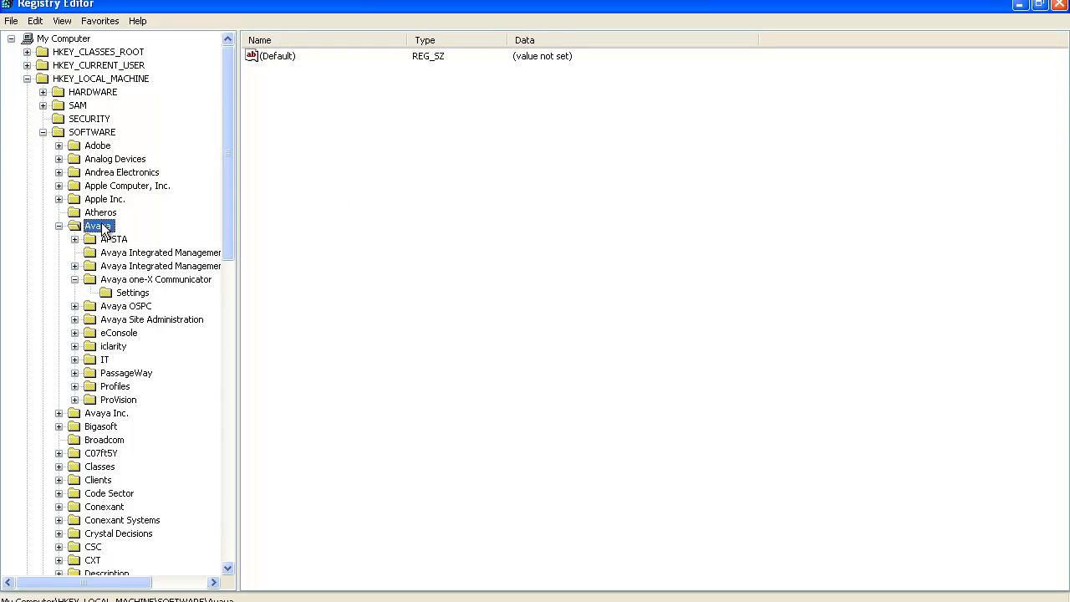
{"action": "left_click", "coordinate": [155, 281]}
{"action": "left_click", "coordinate": [139, 294]}
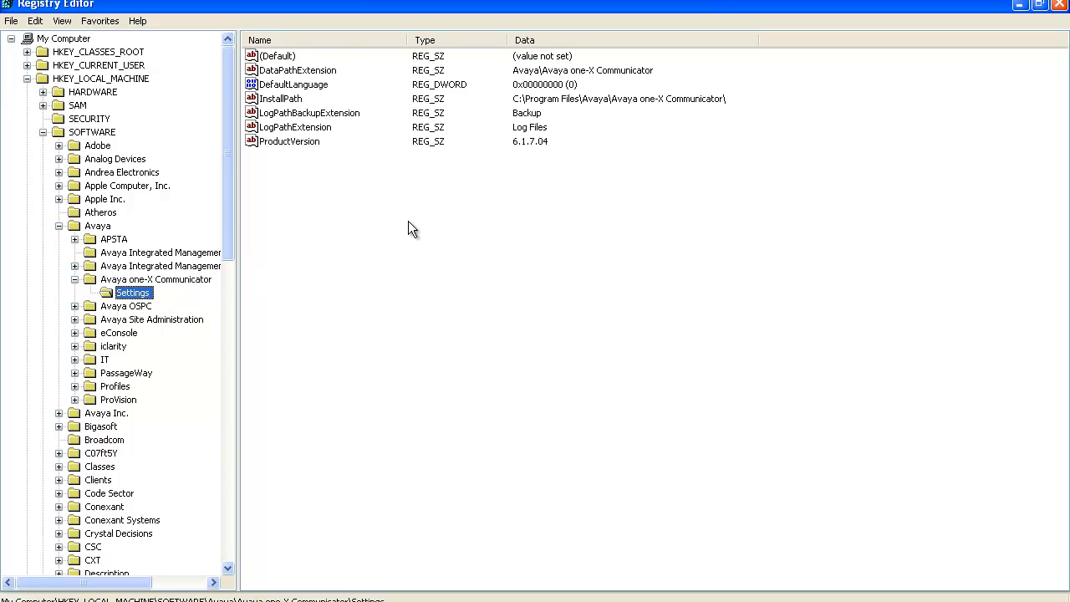
Create a DWORD value named EnableDebug in the Settings key and set its data to 1
{"action": "right_click", "coordinate": [332, 201]}
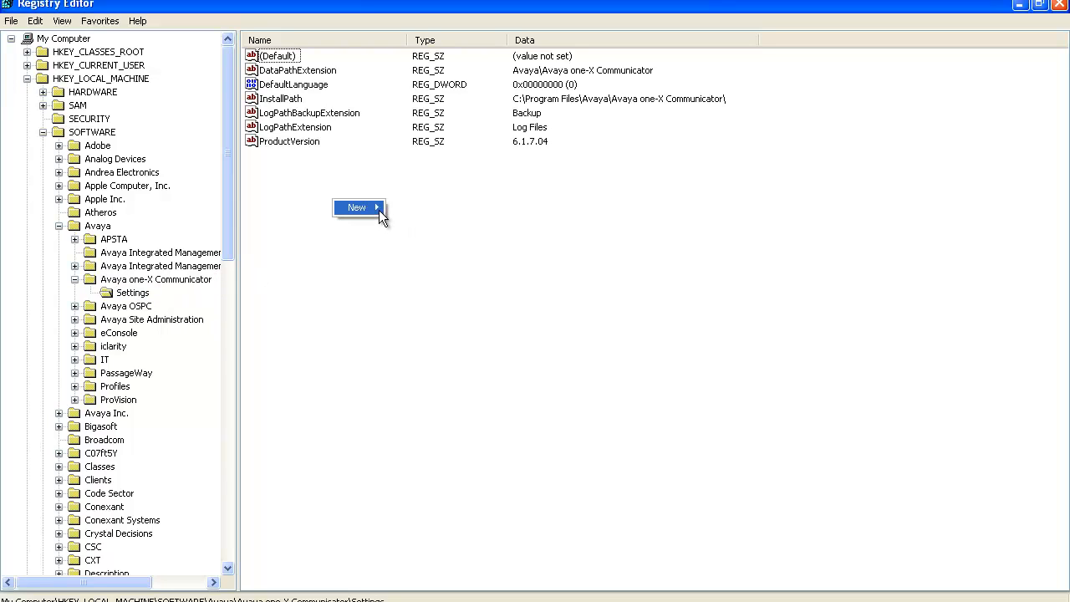
{"action": "mouse_move", "coordinate": [378, 209]}
{"action": "left_click", "coordinate": [422, 261]}
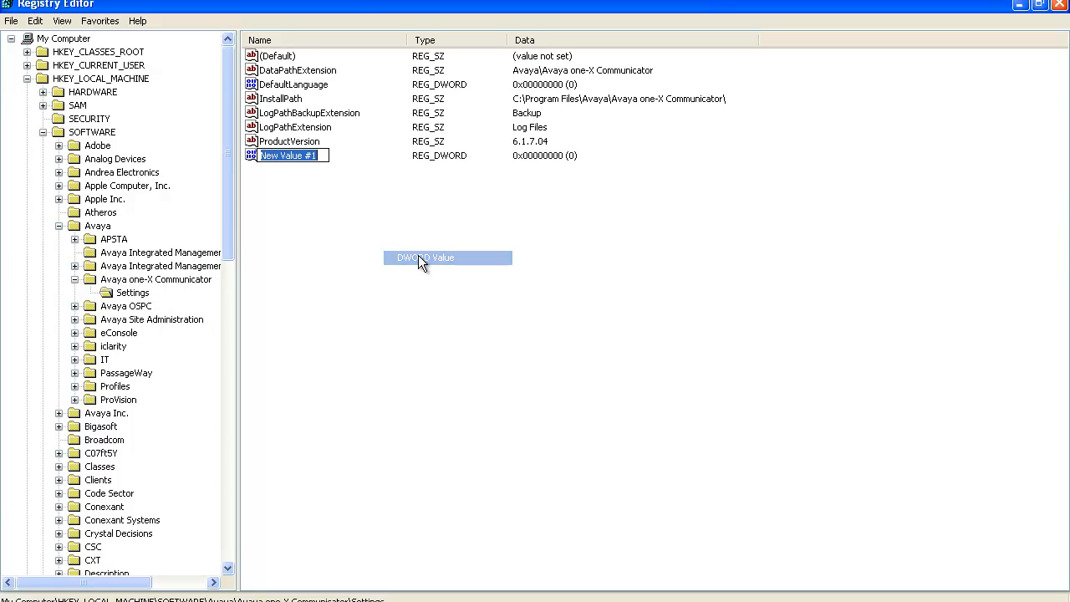
{"action": "type", "text": "Enab"}
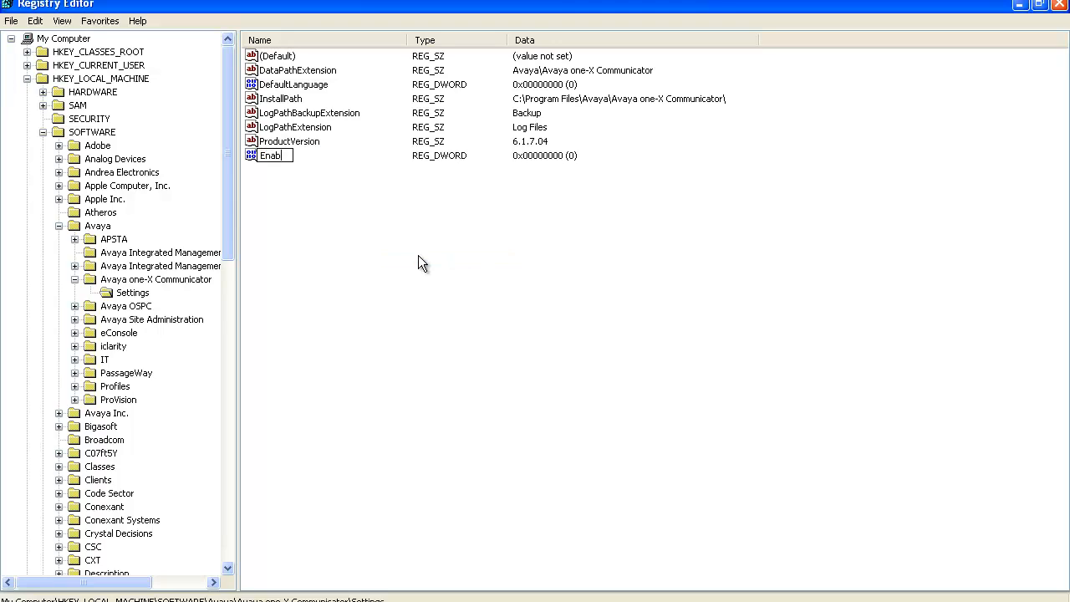
{"action": "type", "text": "leDebug"}
{"action": "key", "text": "Return"}
{"action": "double_click", "coordinate": [298, 155]}
{"action": "type", "text": "1"}
{"action": "left_click", "coordinate": [216, 205]}
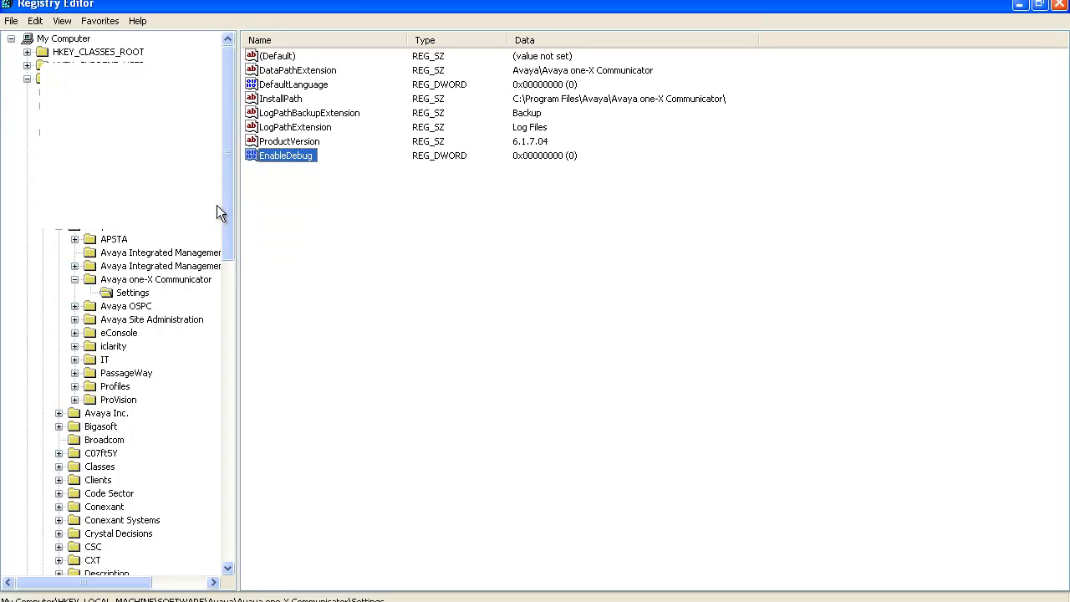
{"action": "left_click", "coordinate": [405, 280]}
Switch to the Avaya one-X Communicator login window and open its General Settings
{"action": "key", "text": "alt+Tab"}
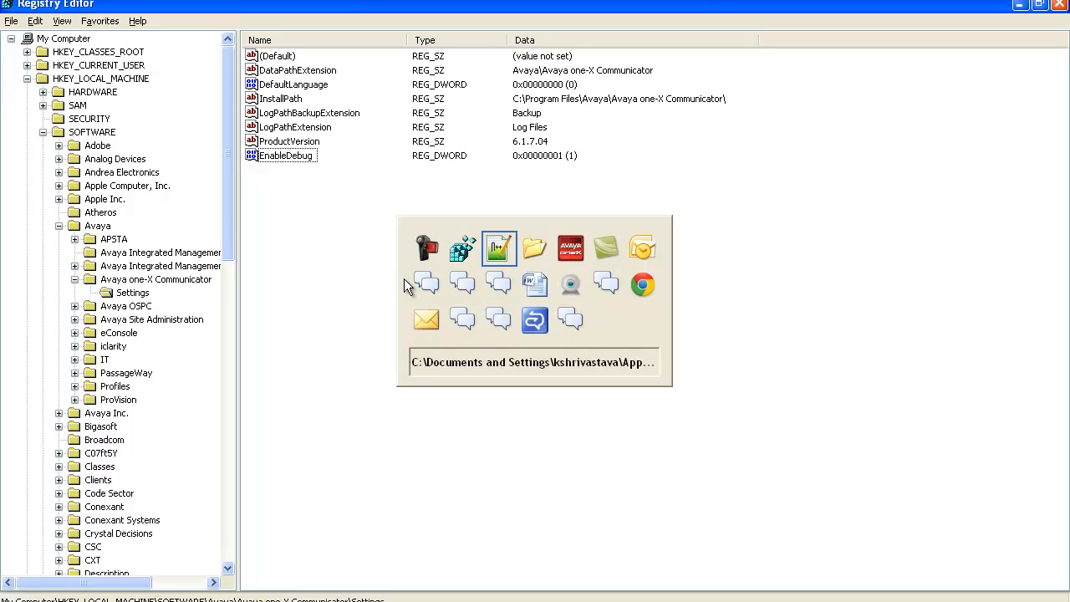
{"action": "key", "text": "alt+Tab"}
{"action": "key", "text": "alt+Tab"}
{"action": "key", "text": "alt+Tab"}
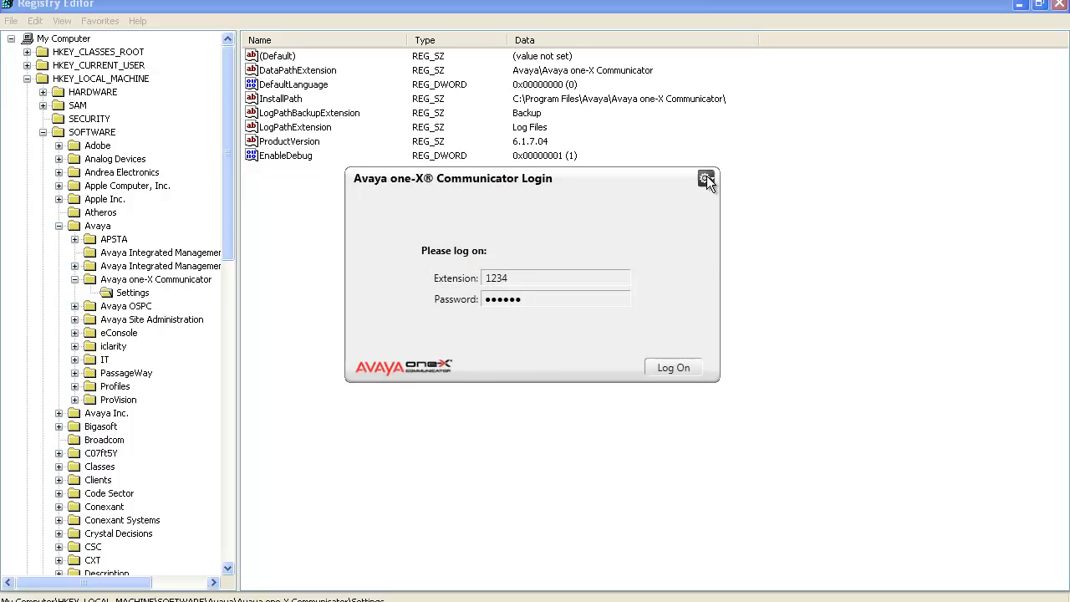
{"action": "left_click", "coordinate": [706, 181]}
{"action": "left_click", "coordinate": [726, 201]}
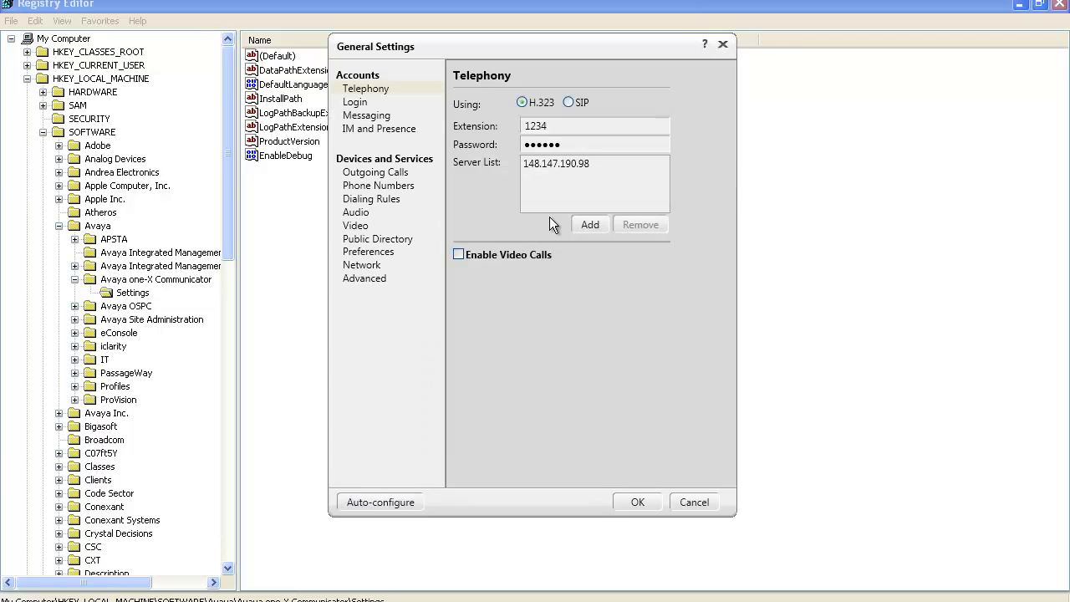
Open the advanced logging options from the Advanced settings and set the Spark::Core::Local log level to MINIMUM - 0
{"action": "left_click", "coordinate": [377, 280]}
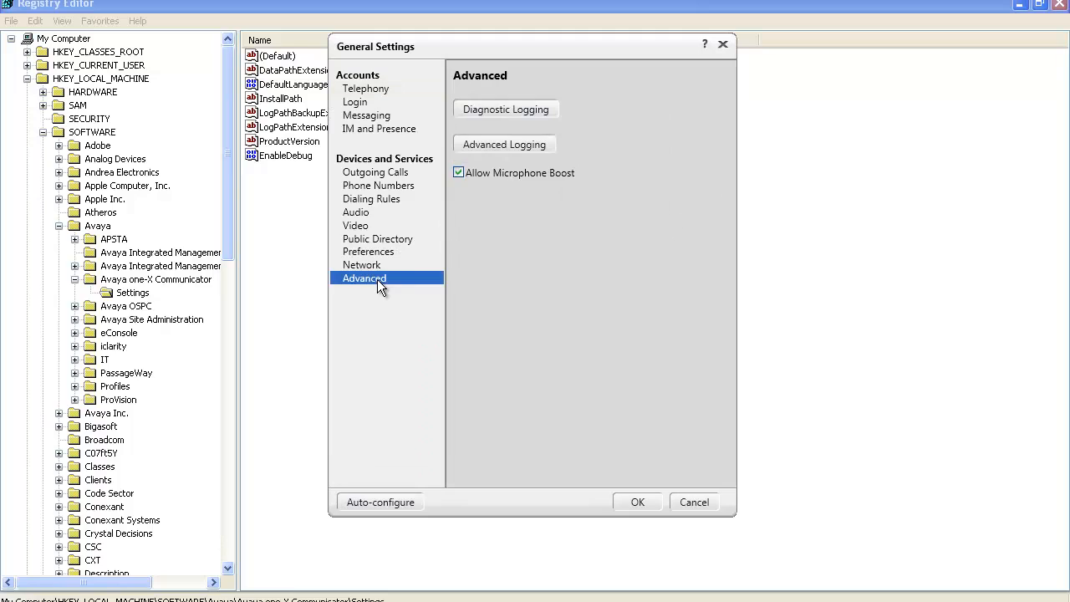
{"action": "left_click", "coordinate": [513, 147]}
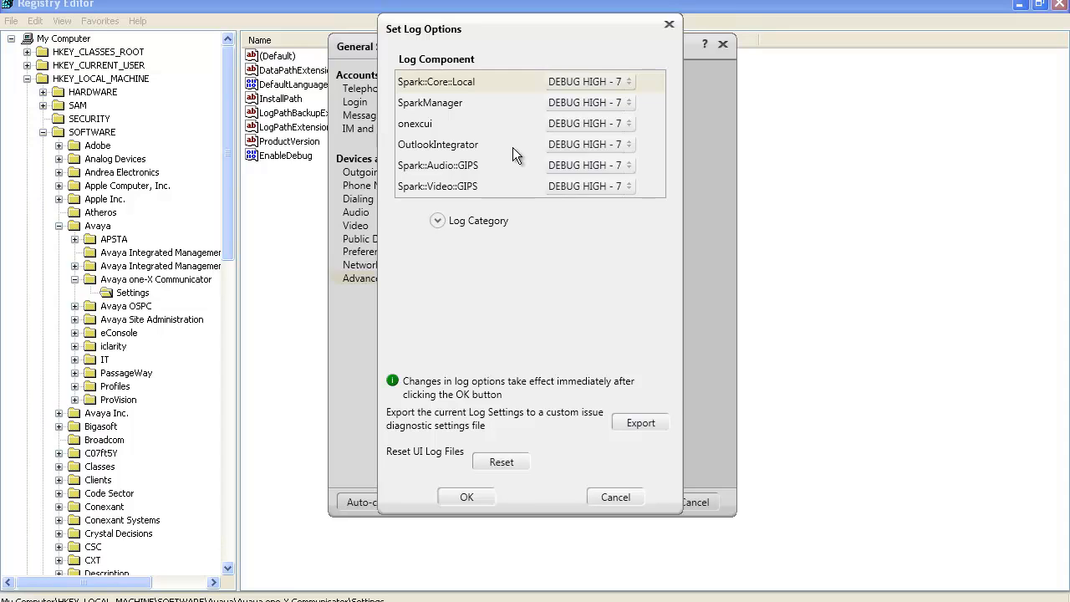
{"action": "left_click", "coordinate": [587, 80]}
{"action": "left_click", "coordinate": [583, 97]}
{"action": "left_click", "coordinate": [466, 86]}
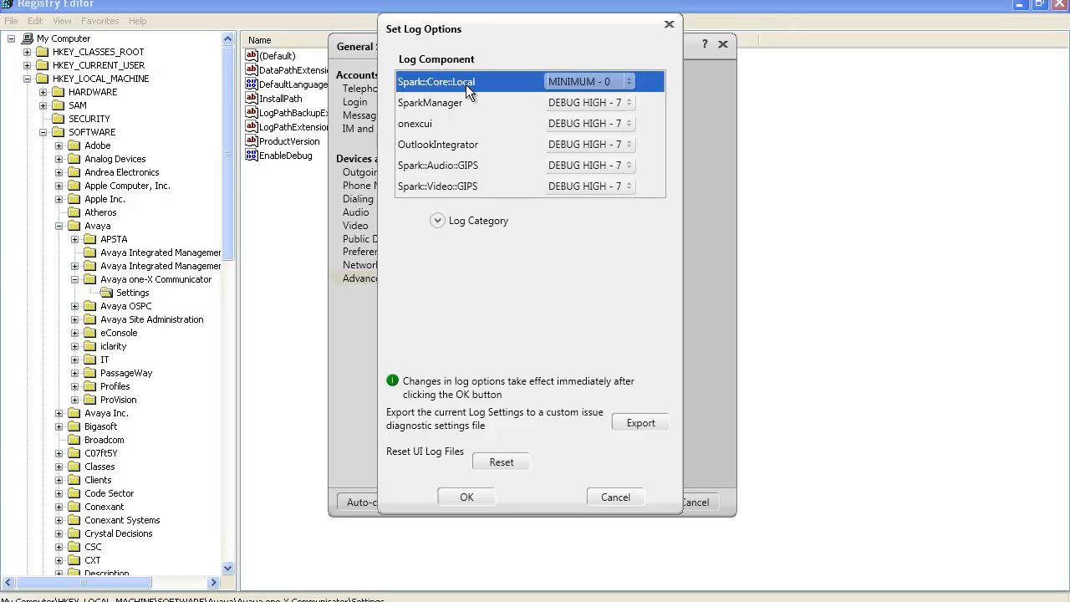
Expand the log categories, set Spark::Core::Local to DEBUG HIGH - 7, select all its categories and apply the log options
{"action": "left_click", "coordinate": [443, 221]}
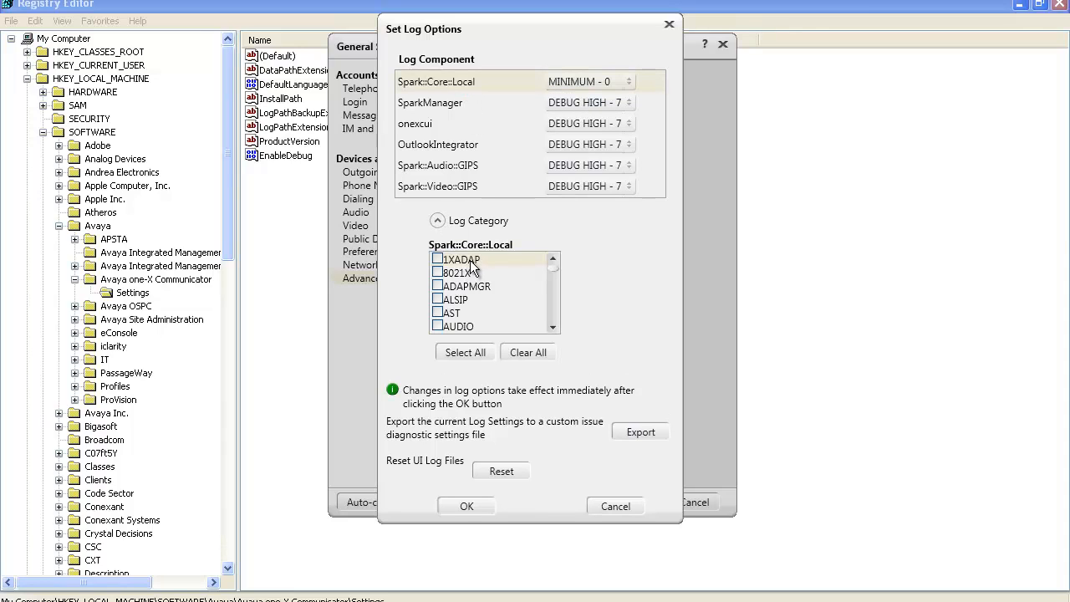
{"action": "left_click", "coordinate": [472, 263]}
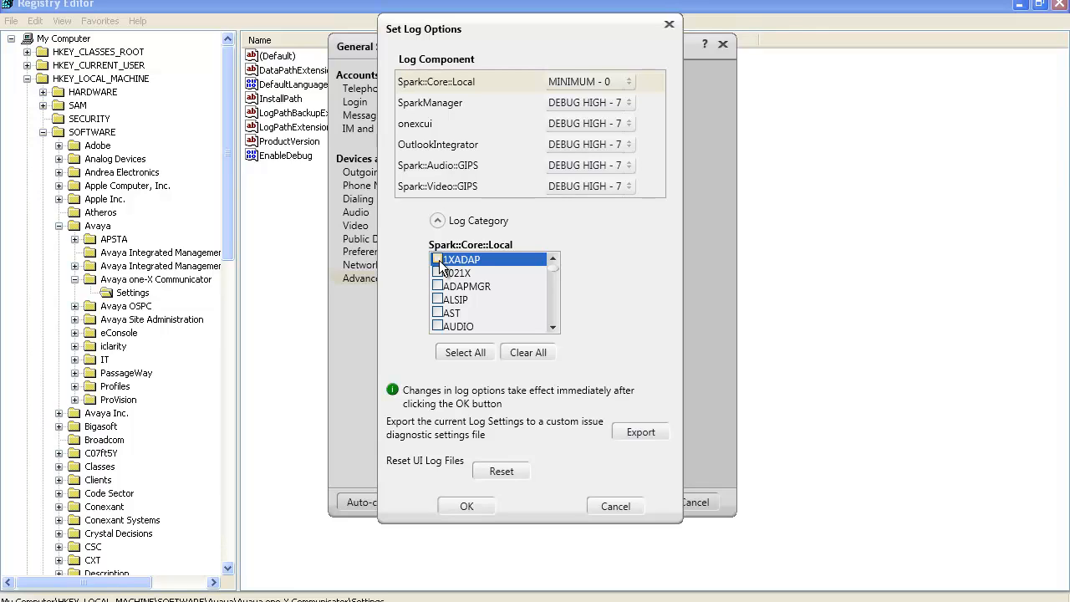
{"action": "left_click", "coordinate": [598, 75]}
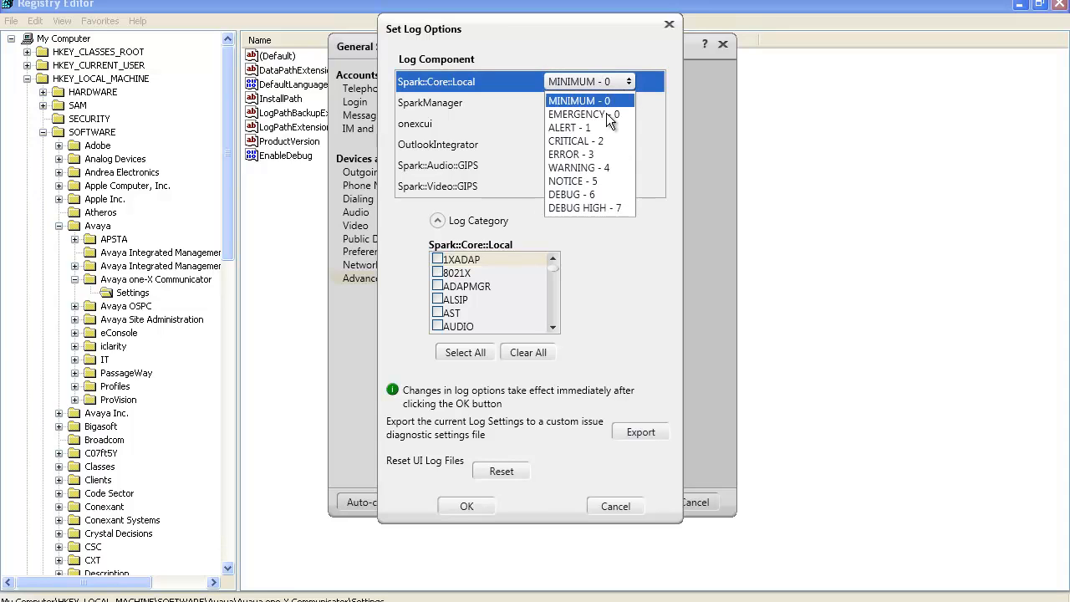
{"action": "left_click", "coordinate": [606, 208]}
{"action": "left_click", "coordinate": [469, 350]}
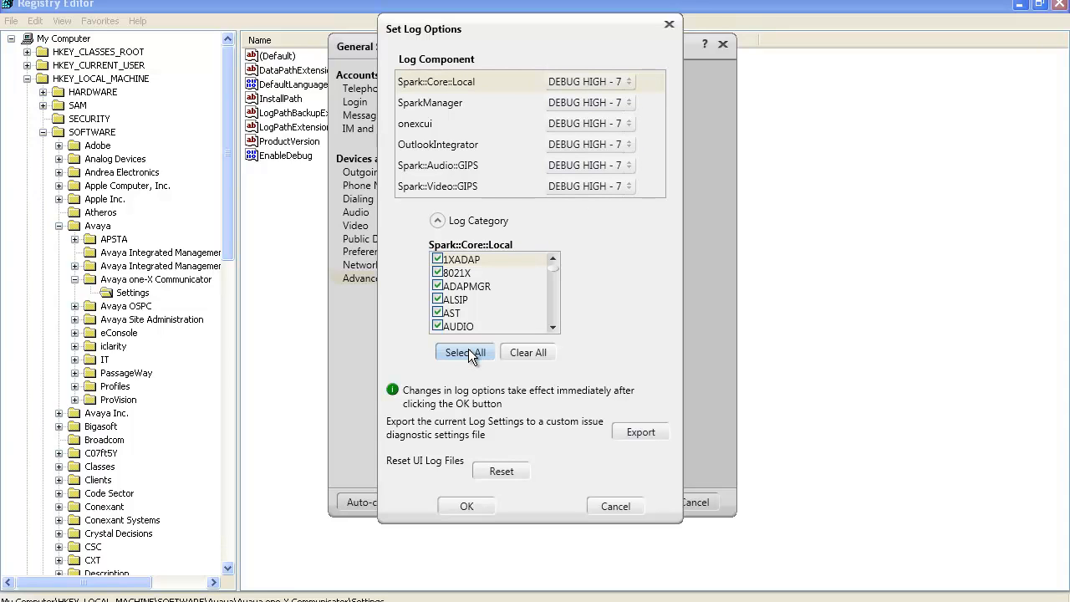
{"action": "left_click", "coordinate": [473, 506]}
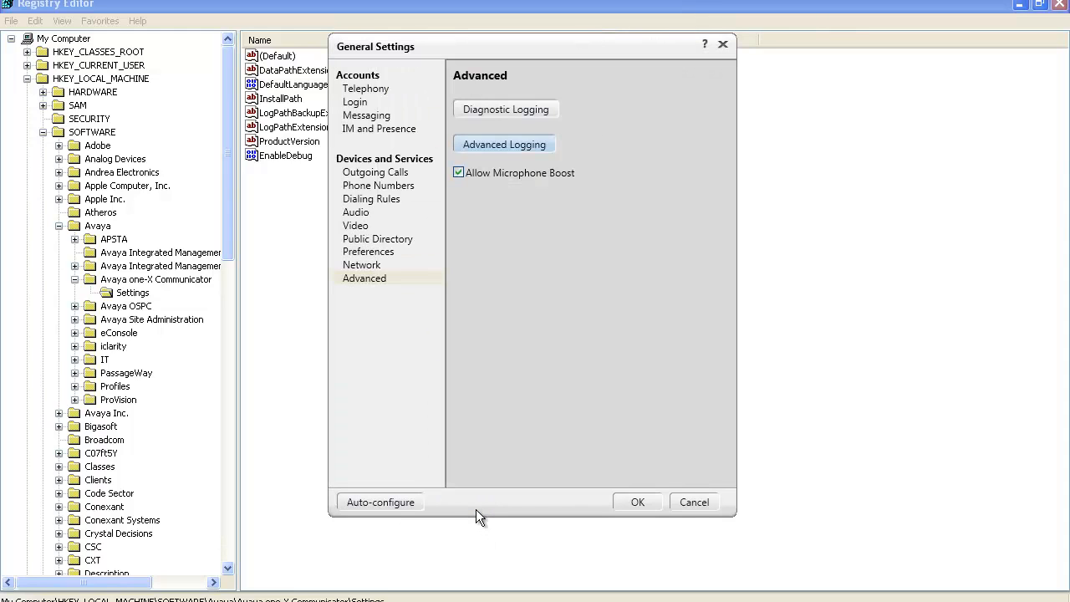
Open the Diagnostic Logging settings, examine the selected issue option and close them
{"action": "left_click", "coordinate": [516, 112]}
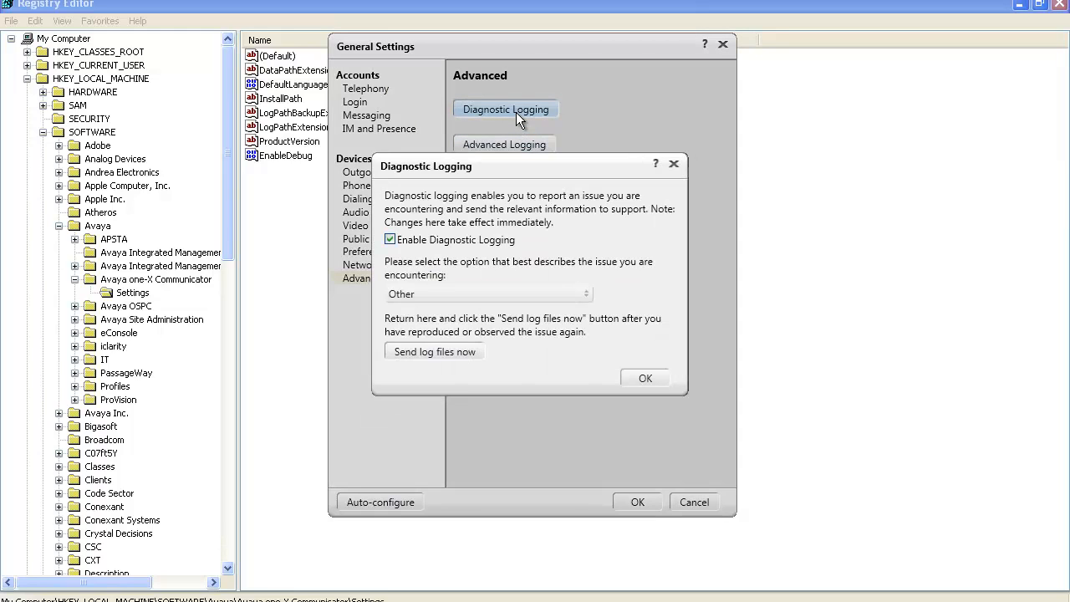
{"action": "left_click", "coordinate": [643, 379]}
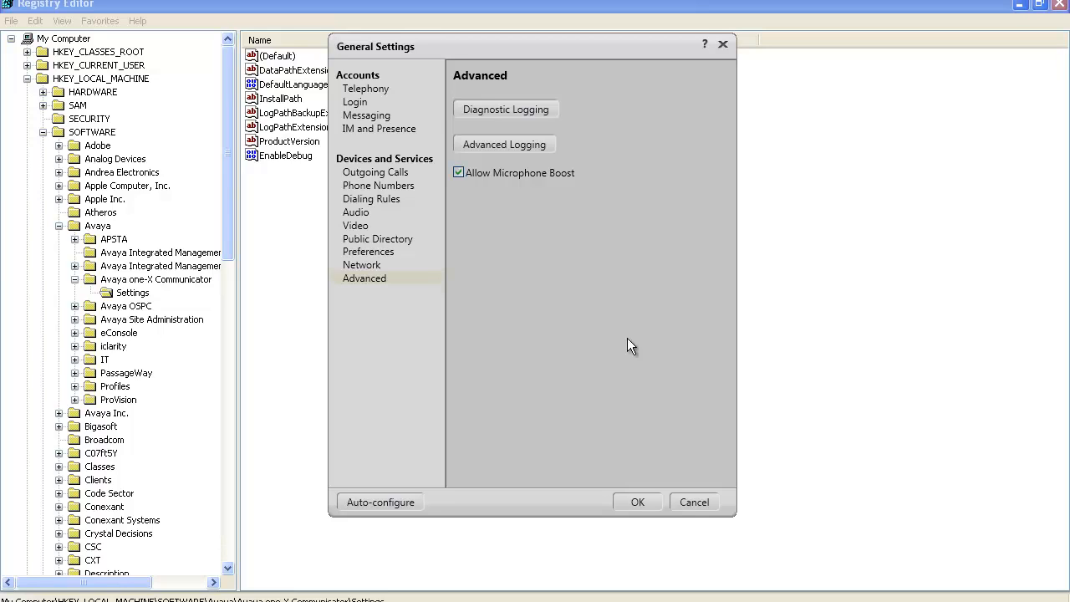
Reopen the advanced logging options and select all log categories for the Spark::Core::Local component
{"action": "left_click", "coordinate": [522, 148]}
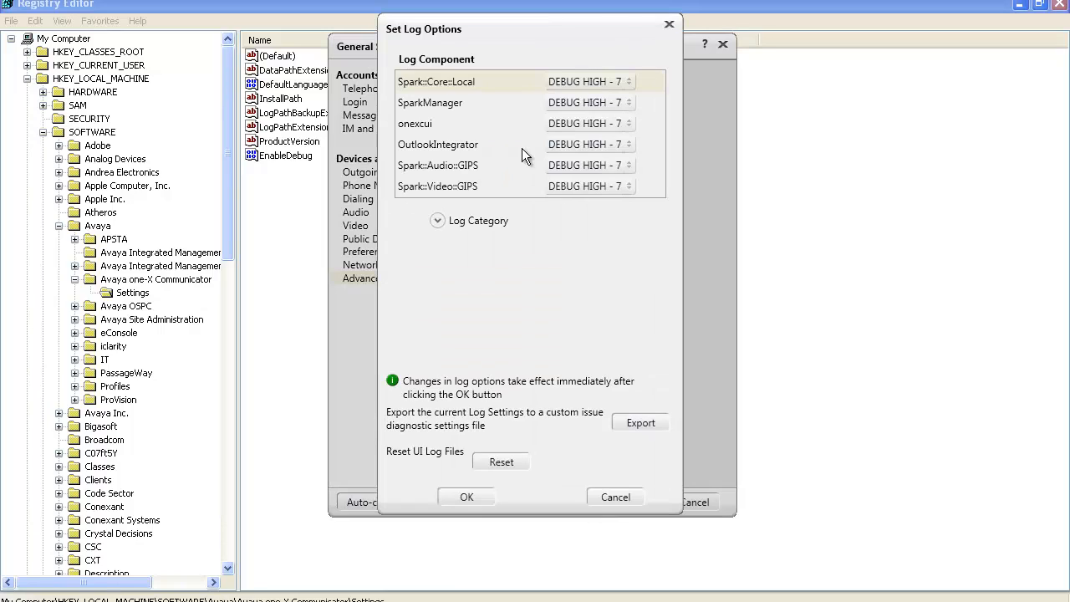
{"action": "left_click", "coordinate": [471, 79]}
{"action": "left_click", "coordinate": [444, 223]}
{"action": "left_click", "coordinate": [464, 351]}
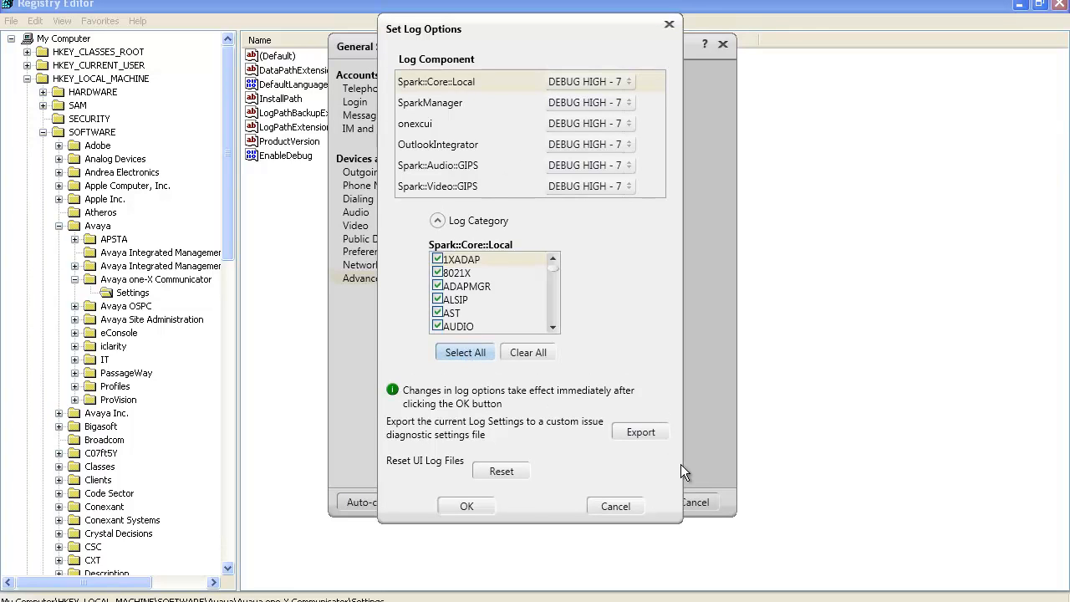
Export the current log settings as customlogusecases.xml to the Avaya one-X Communicator folder and apply the log options
{"action": "left_click", "coordinate": [652, 434]}
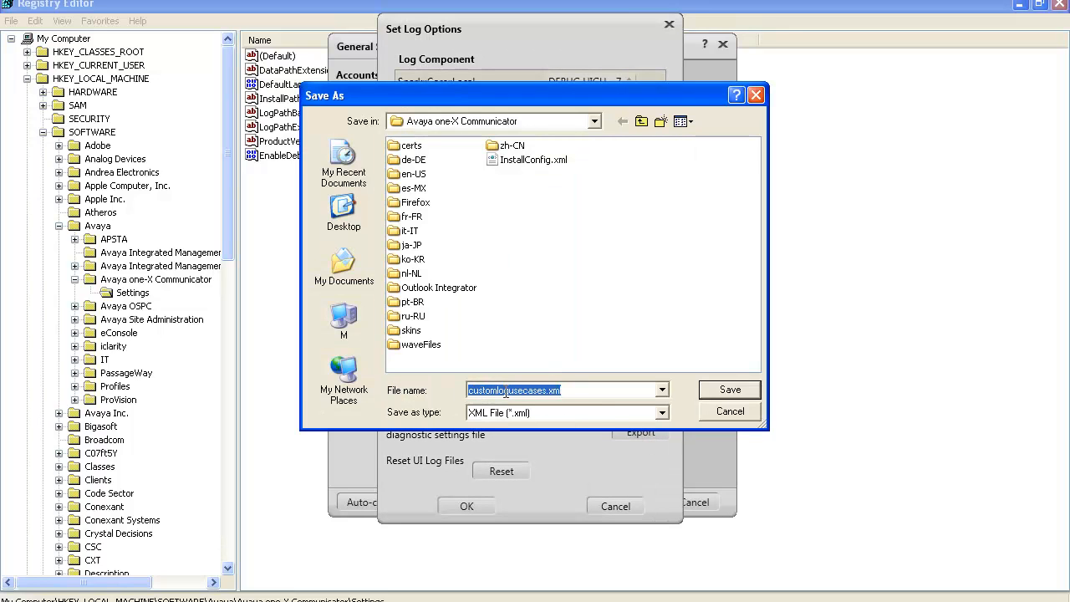
{"action": "left_click", "coordinate": [565, 390]}
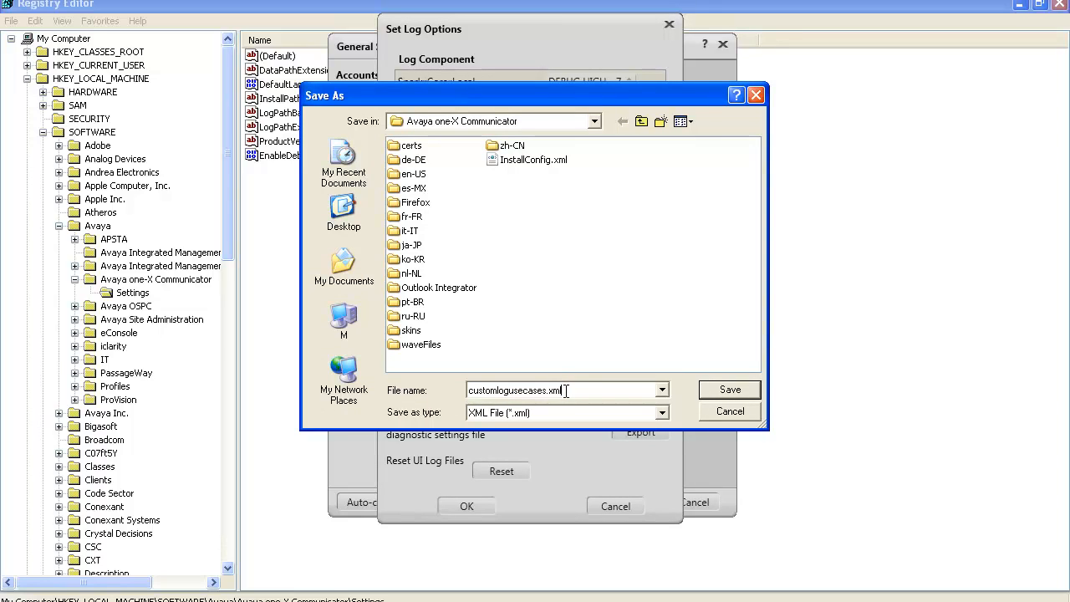
{"action": "left_click", "coordinate": [730, 390]}
{"action": "left_click", "coordinate": [466, 505]}
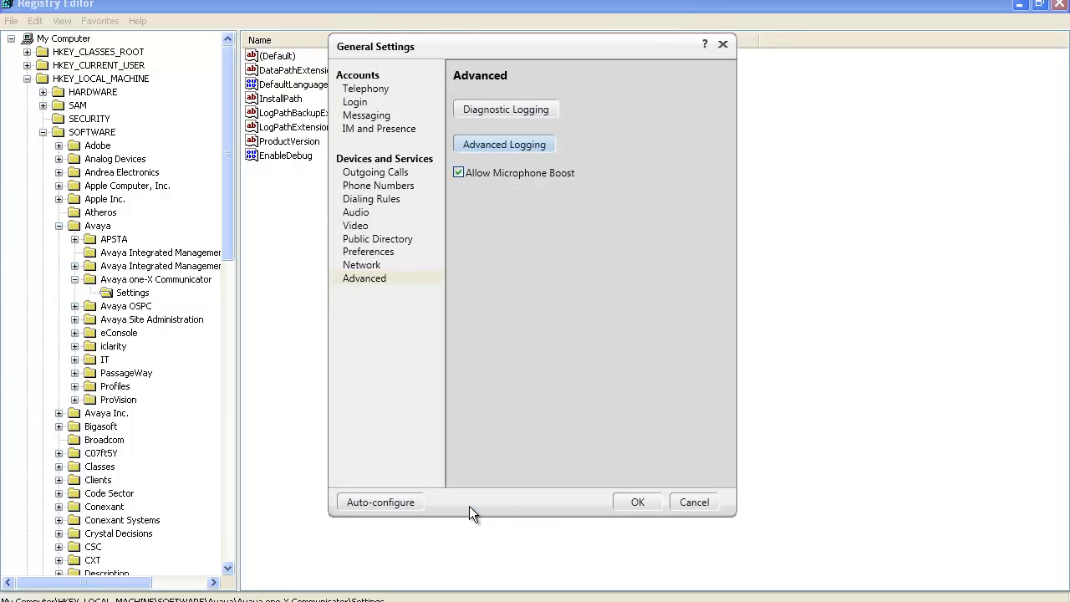
Set the issue type in the Diagnostic Logging settings to Custom Issue Diagnostic Settings
{"action": "left_click", "coordinate": [487, 107]}
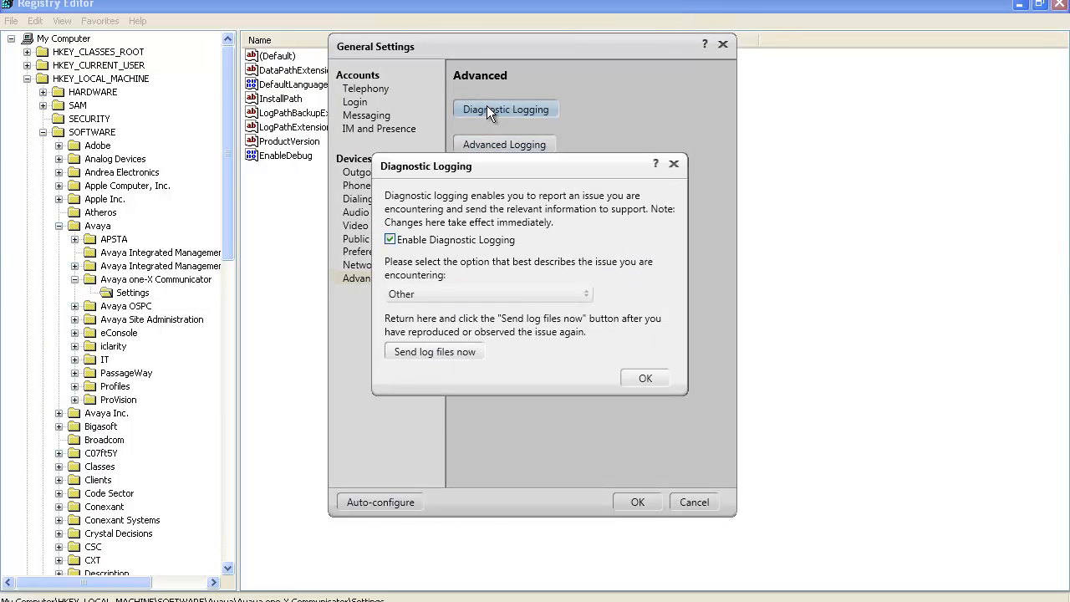
{"action": "left_click", "coordinate": [437, 294]}
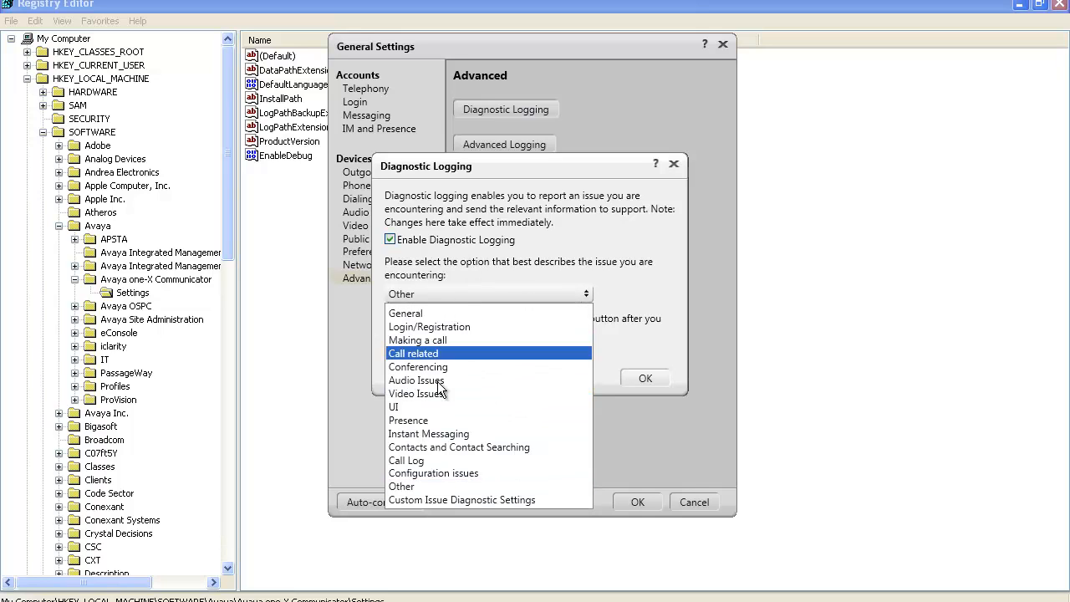
{"action": "left_click", "coordinate": [472, 499]}
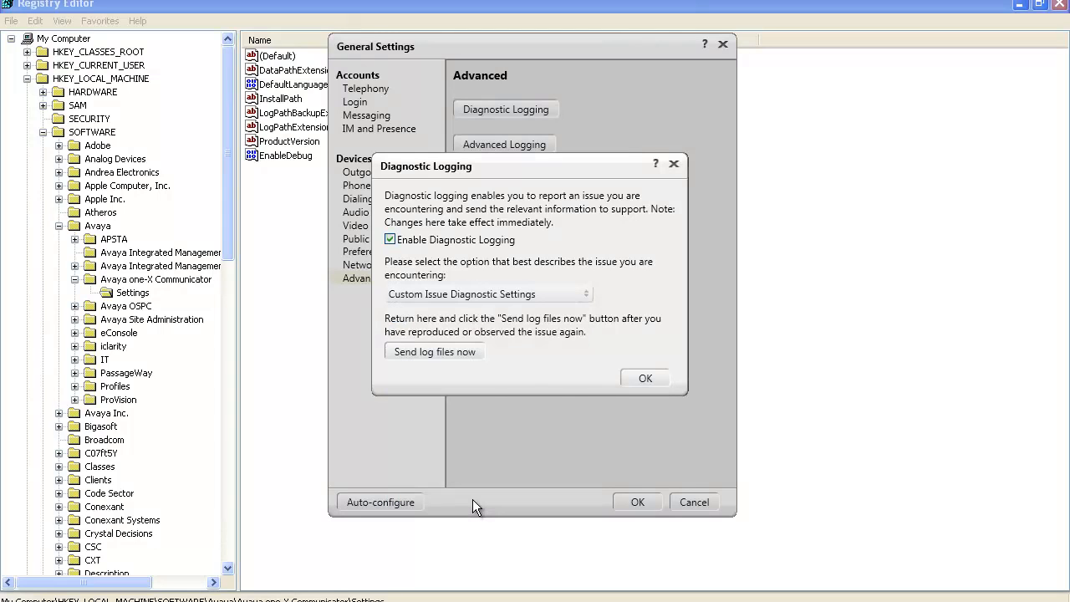